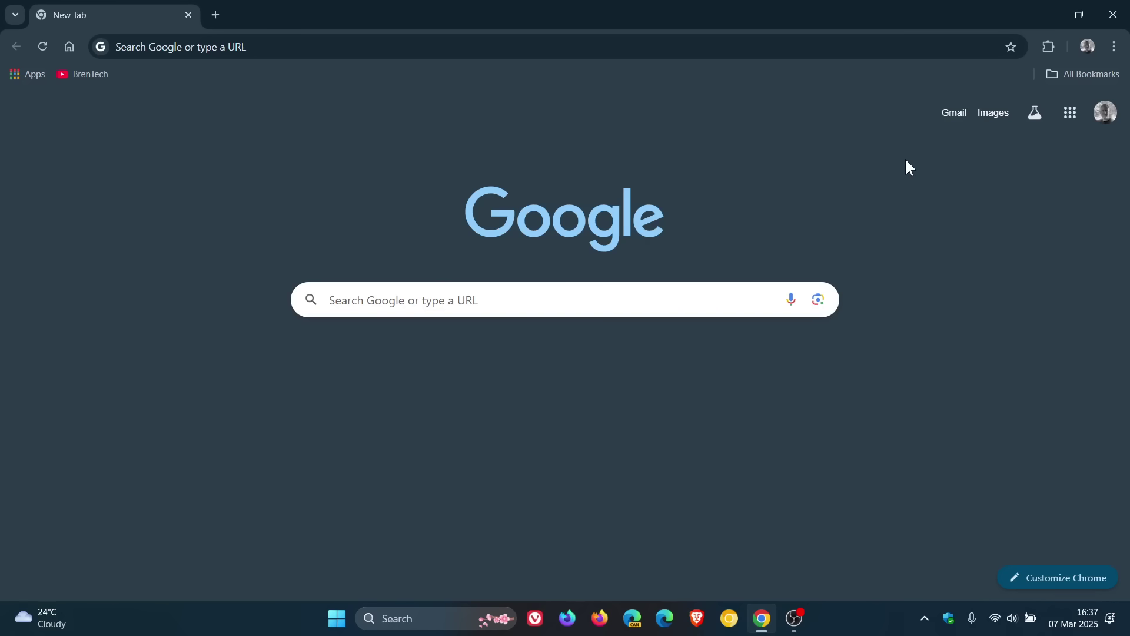
Show the installed extensions from the toolbar's Extensions puzzle menu.
click(1048, 47)
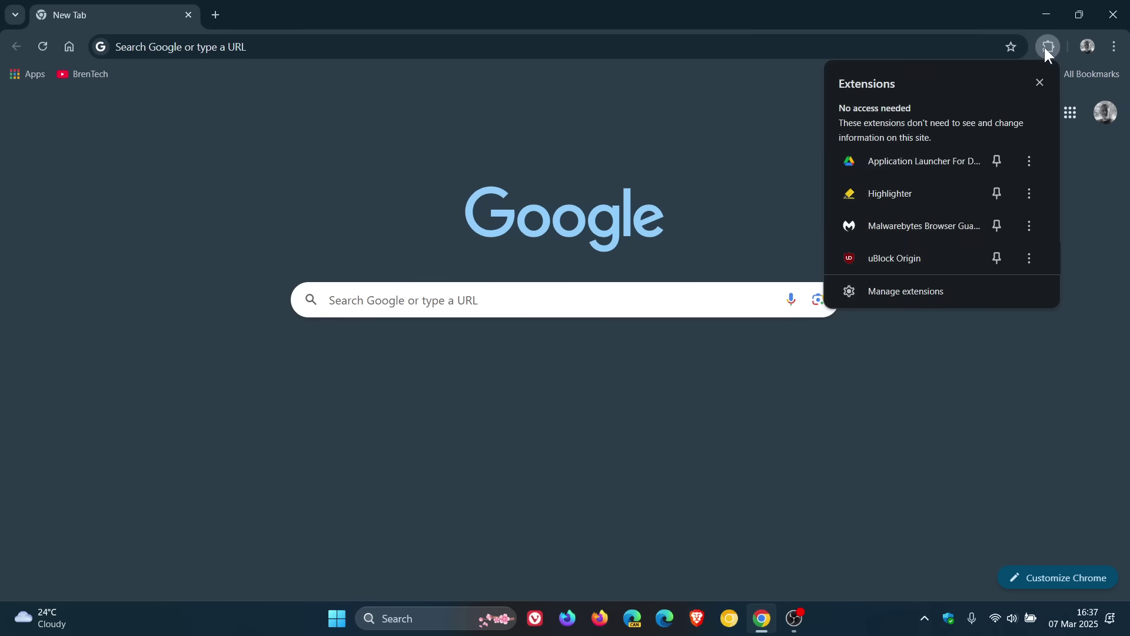
Search the Chrome Web Store for 'ubloc' and open the uBlock Origin listing.
click(902, 291)
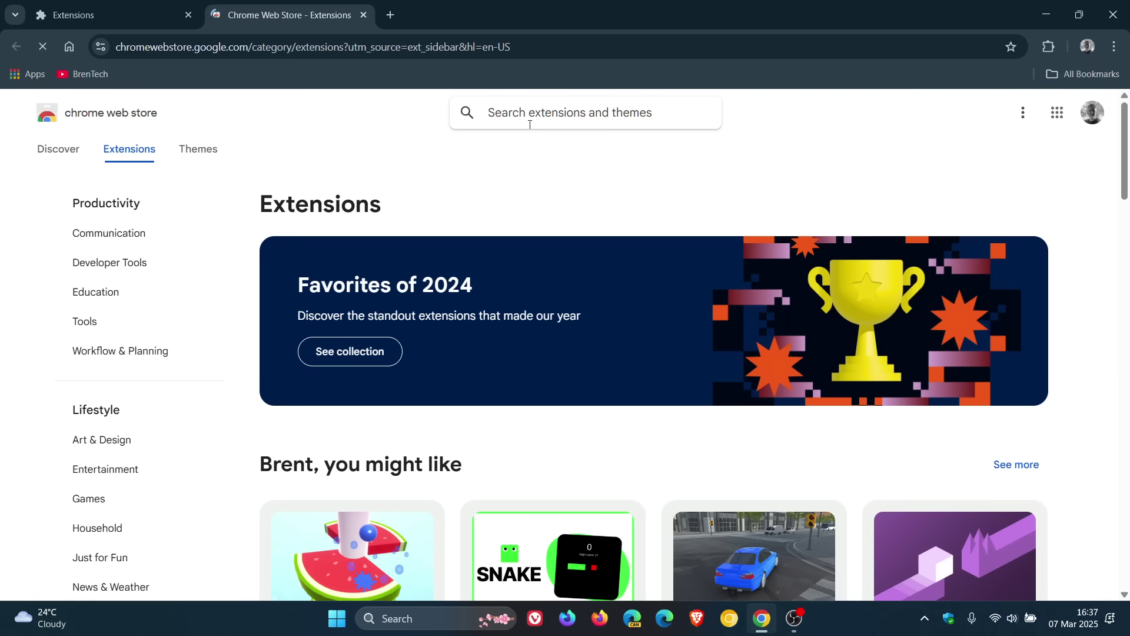
text(u)
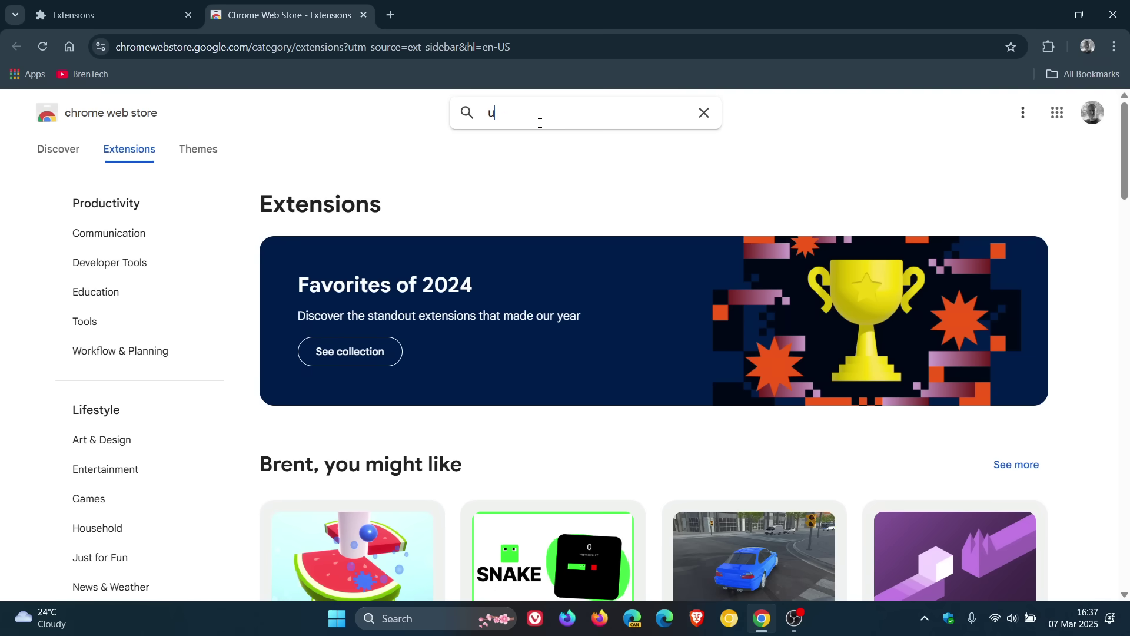
text(blo)
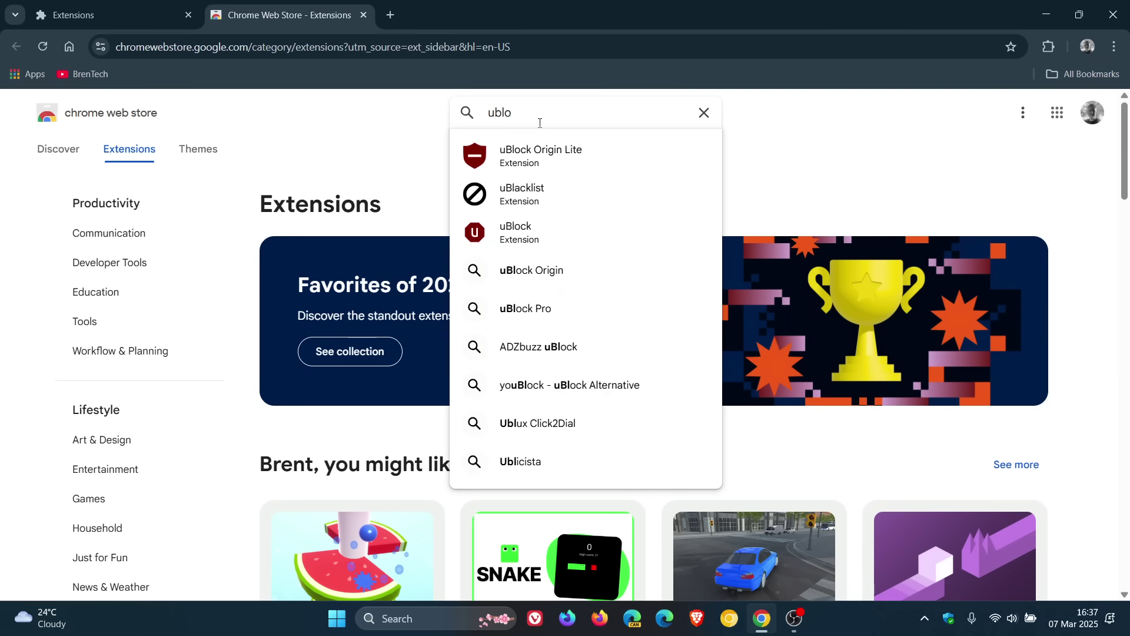
text(c)
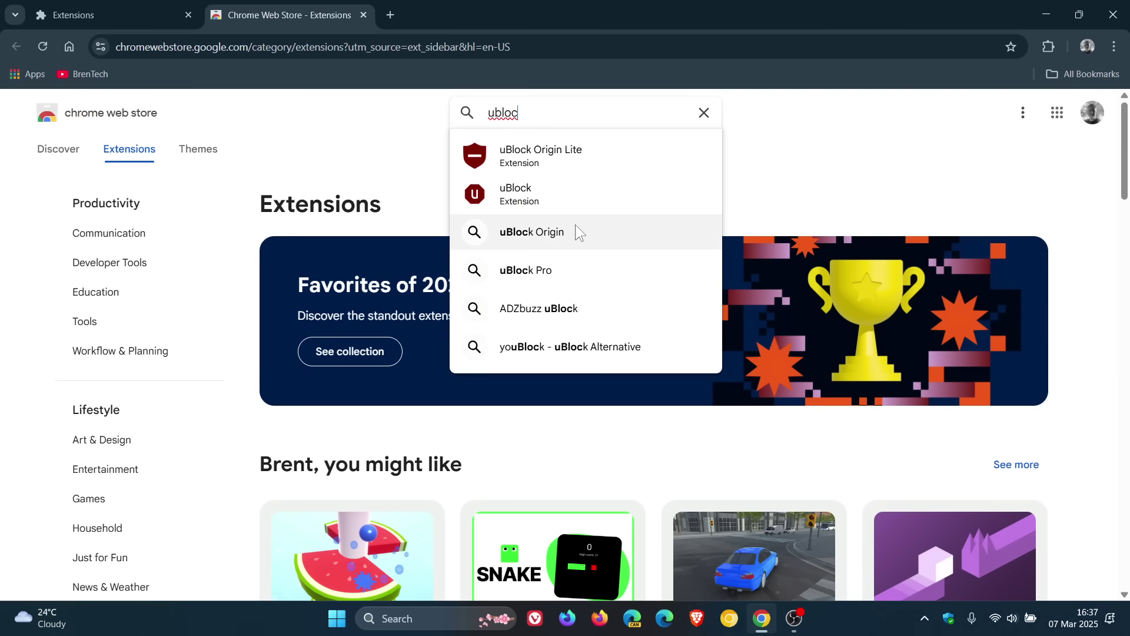
click(575, 224)
click(697, 245)
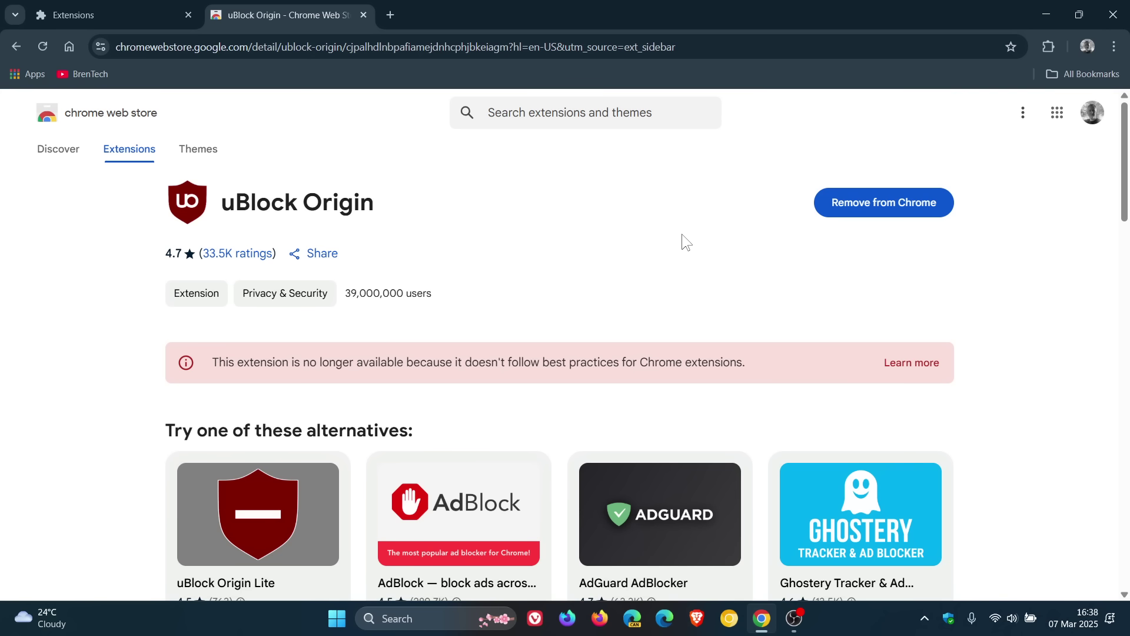
Return to the Extensions tab and scroll to check the uBlock Origin 1.62.0 card.
click(105, 16)
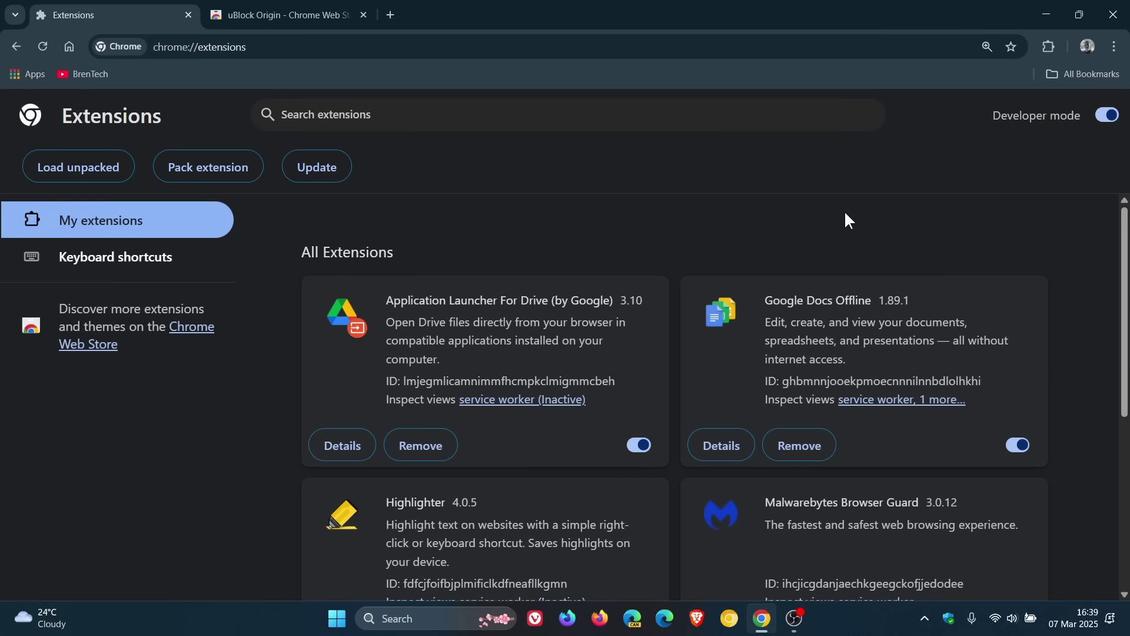
scroll(846, 213, down, 5)
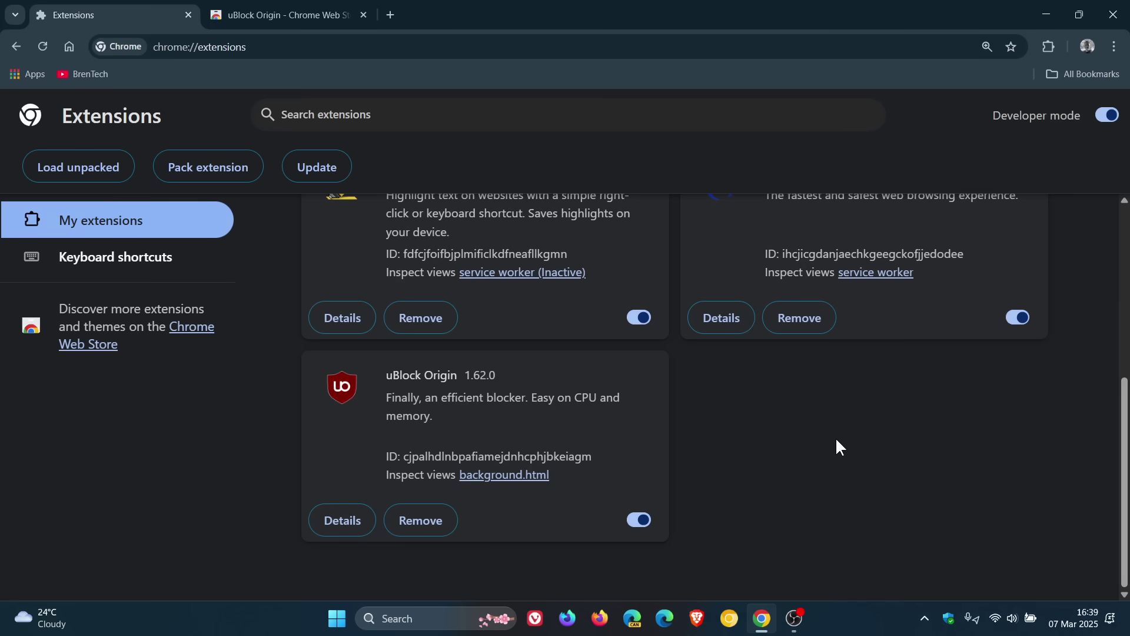
scroll(836, 440, up, 5)
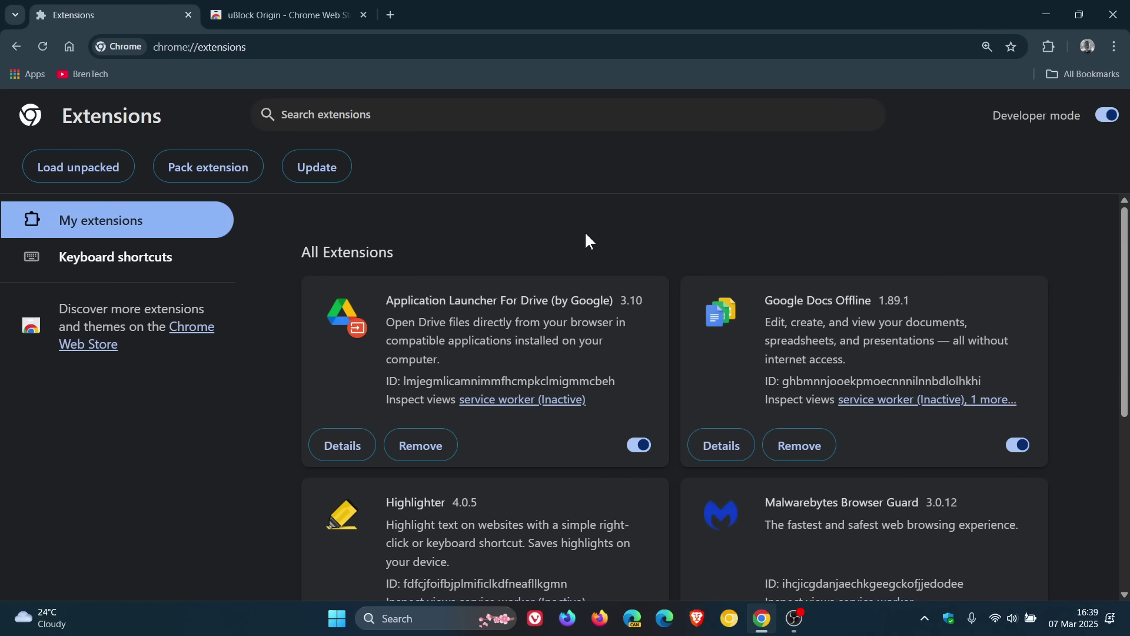
scroll(727, 447, down, 5)
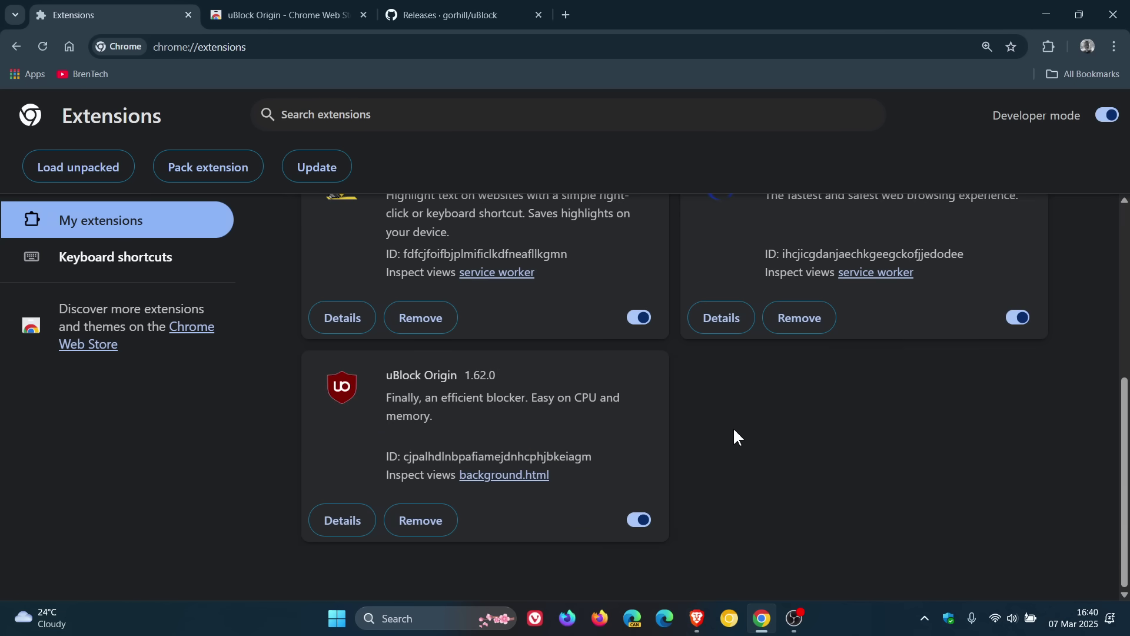
On the gorhill/uBlock releases tab, scroll past the pre-releases to the 1.62.0 Assets list.
click(482, 18)
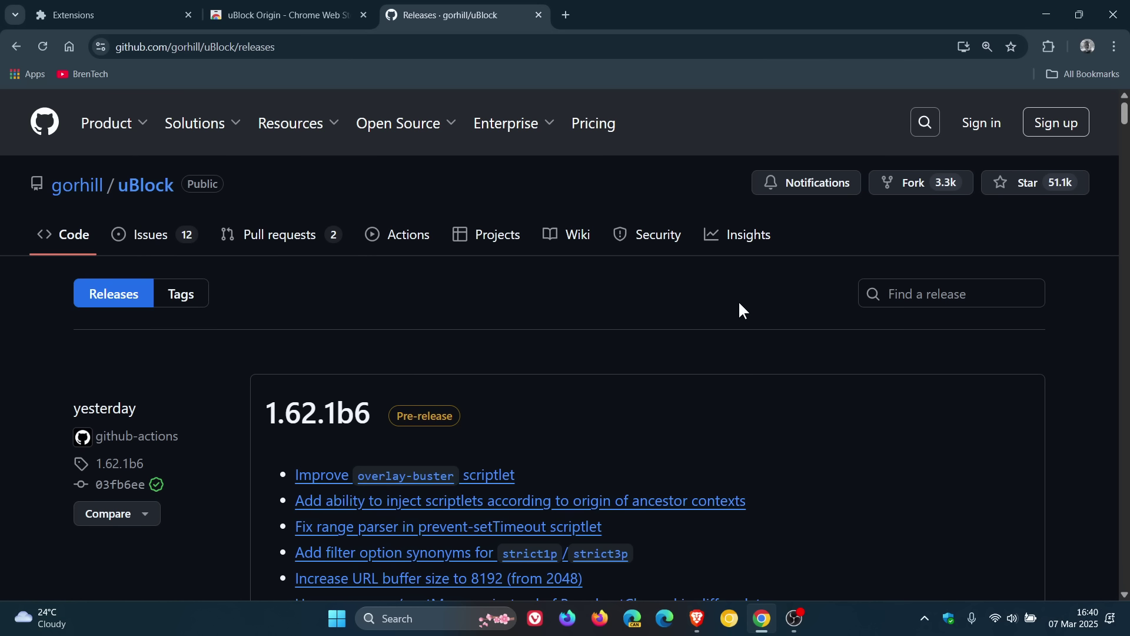
scroll(787, 377, down, 4)
scroll(824, 353, down, 10)
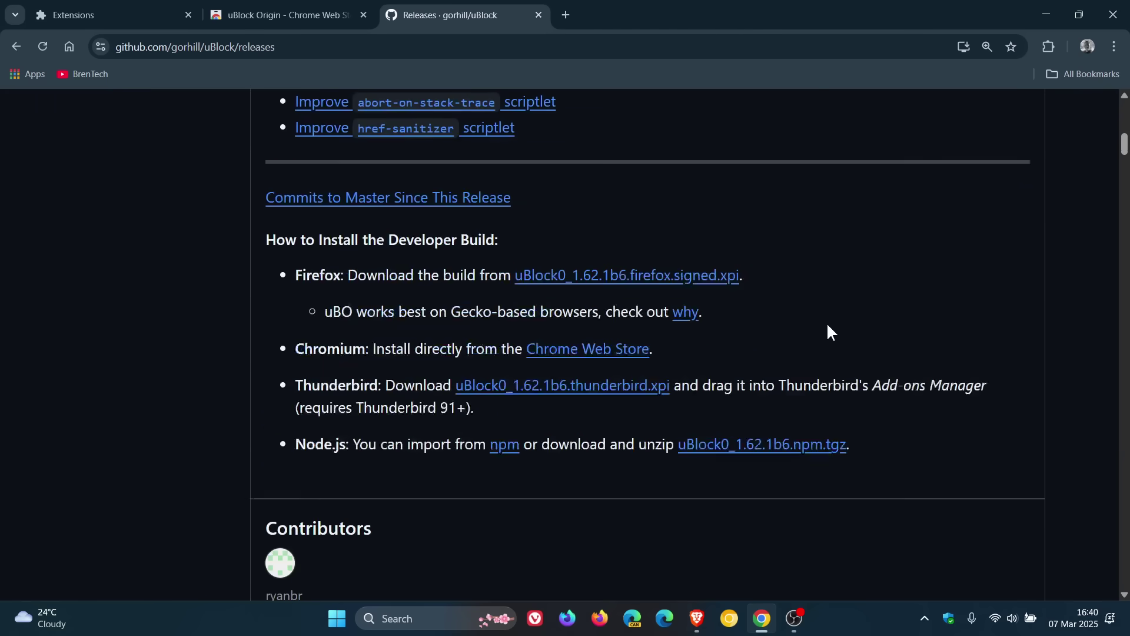
scroll(827, 322, down, 4)
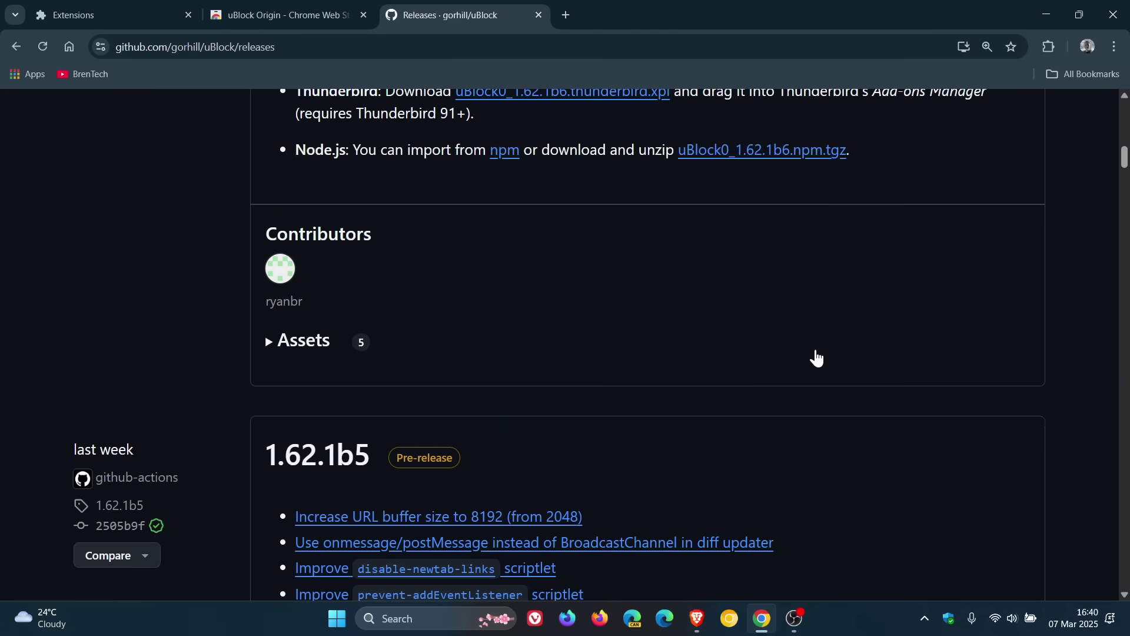
scroll(824, 353, down, 5)
scroll(831, 336, down, 4)
scroll(821, 335, down, 5)
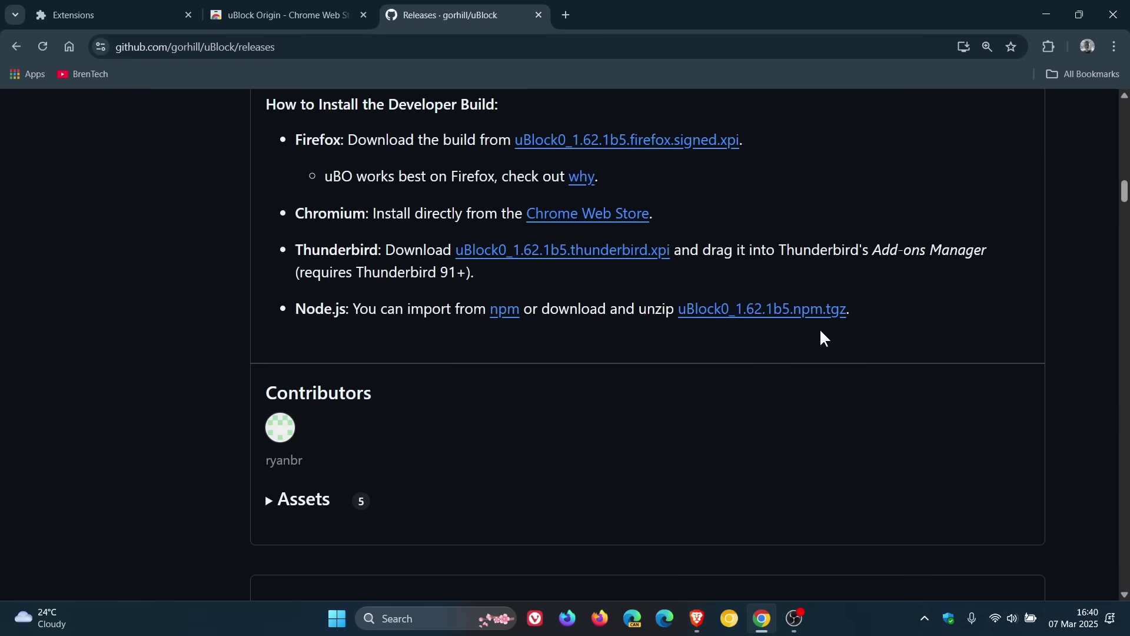
scroll(824, 339, down, 3)
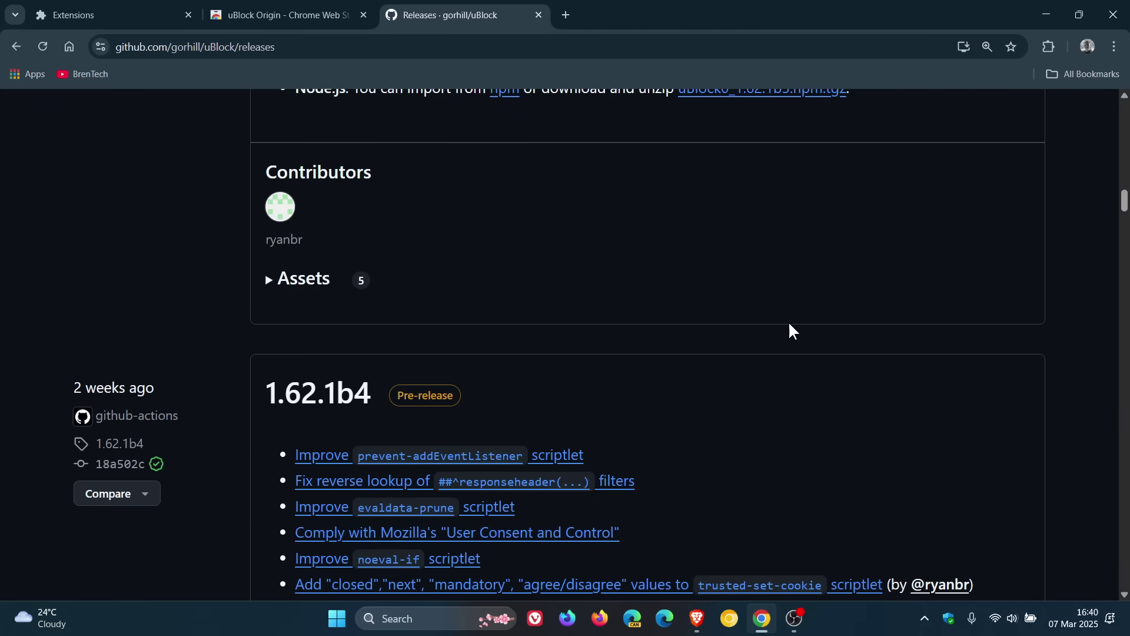
scroll(806, 306, down, 4)
scroll(827, 288, down, 2)
scroll(827, 287, down, 4)
scroll(825, 285, down, 2)
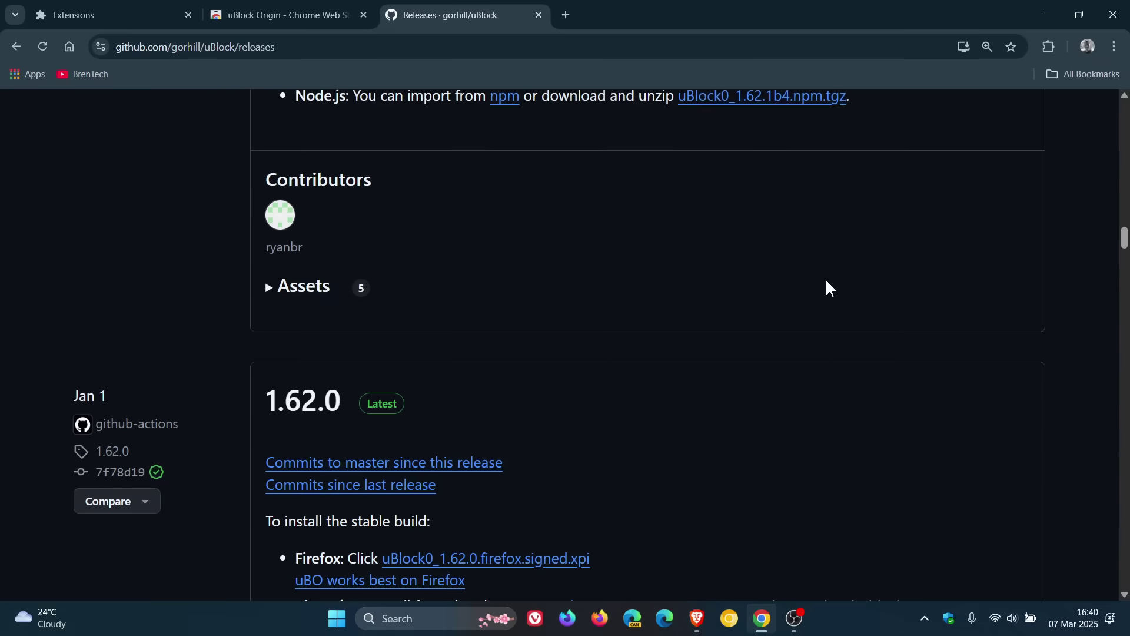
scroll(805, 277, down, 2)
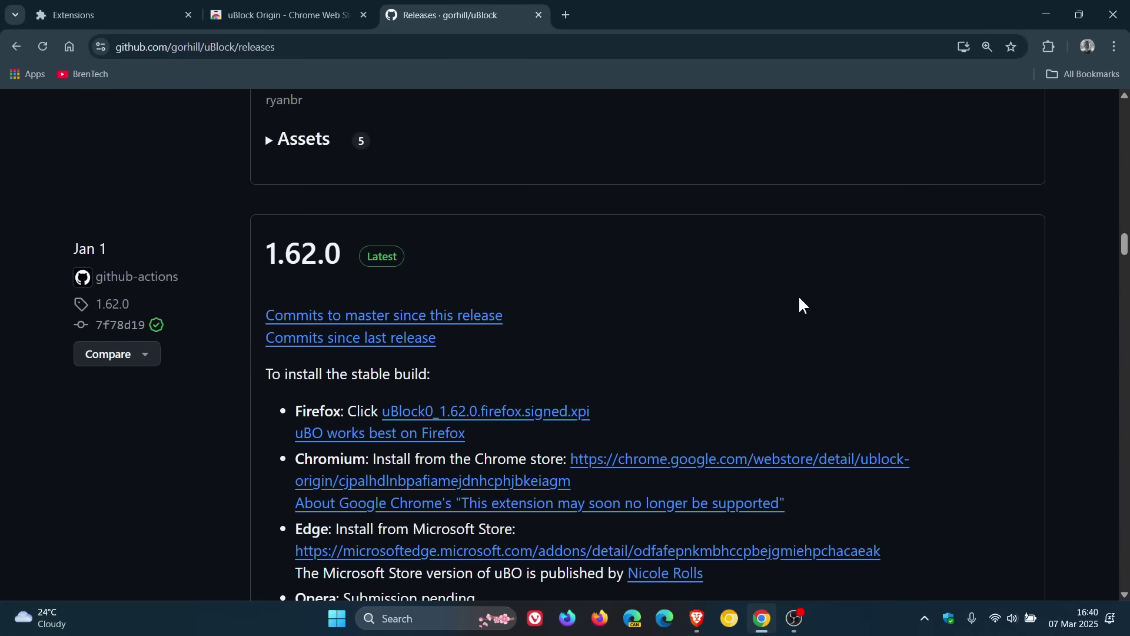
scroll(801, 300, down, 4)
scroll(800, 300, down, 3)
scroll(801, 301, down, 5)
scroll(801, 300, down, 3)
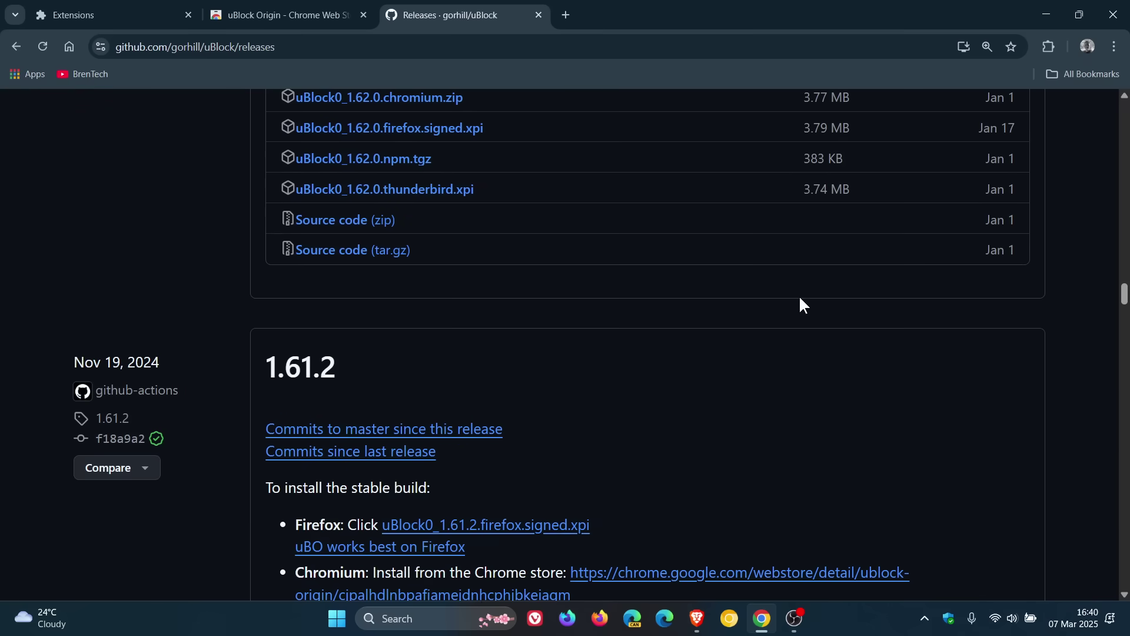
scroll(844, 390, up, 4)
scroll(778, 369, up, 5)
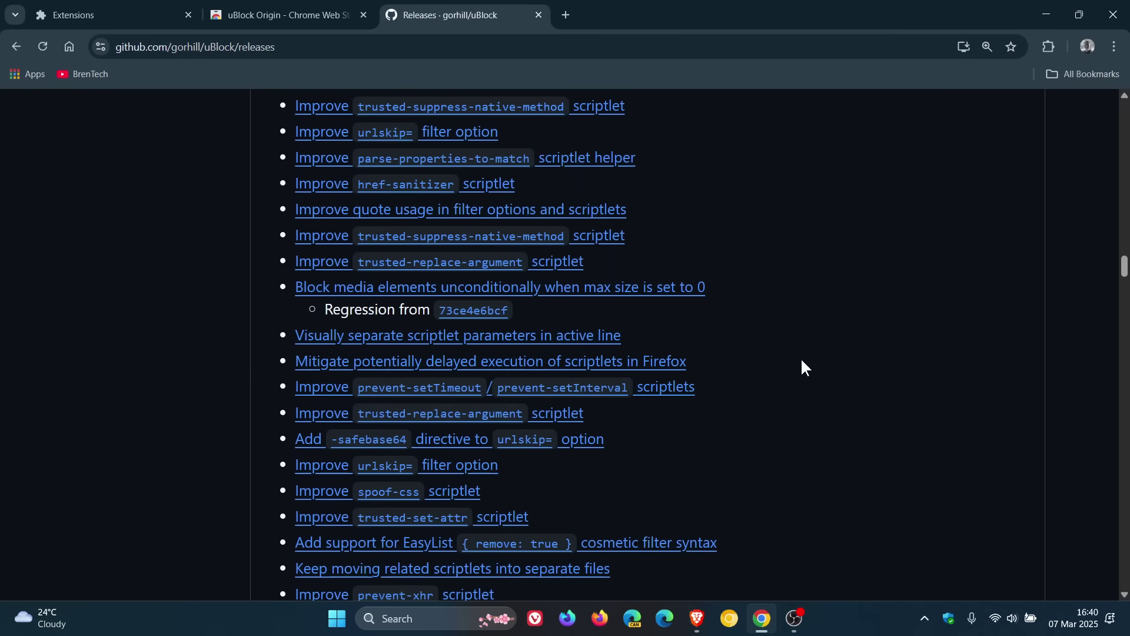
scroll(801, 358, up, 5)
scroll(810, 353, up, 1)
scroll(810, 353, up, 2)
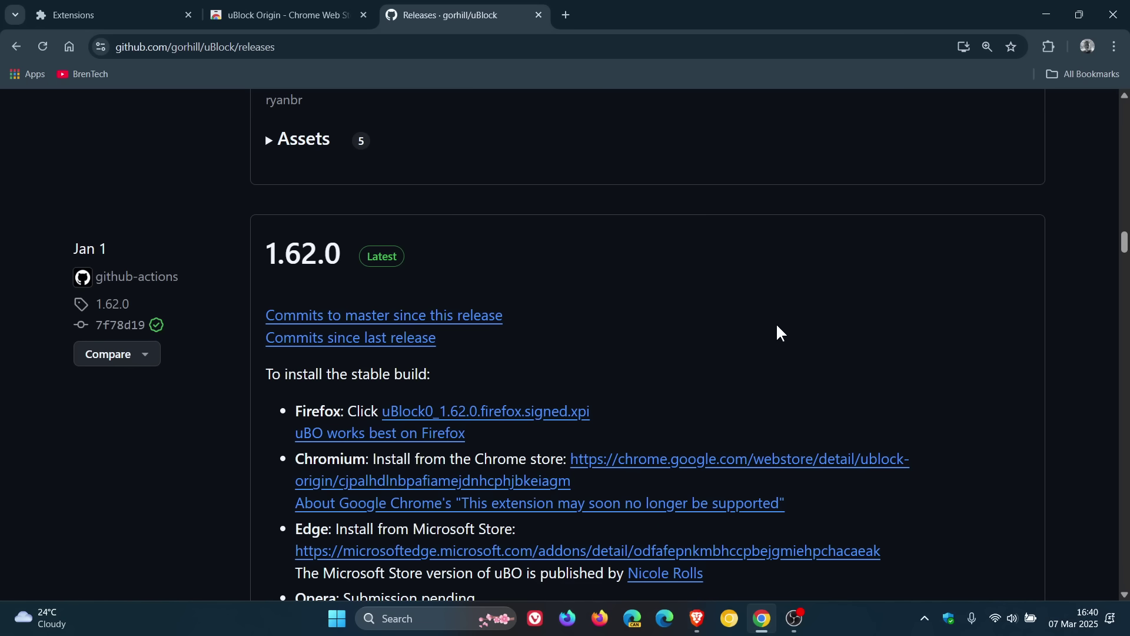
scroll(875, 277, down, 4)
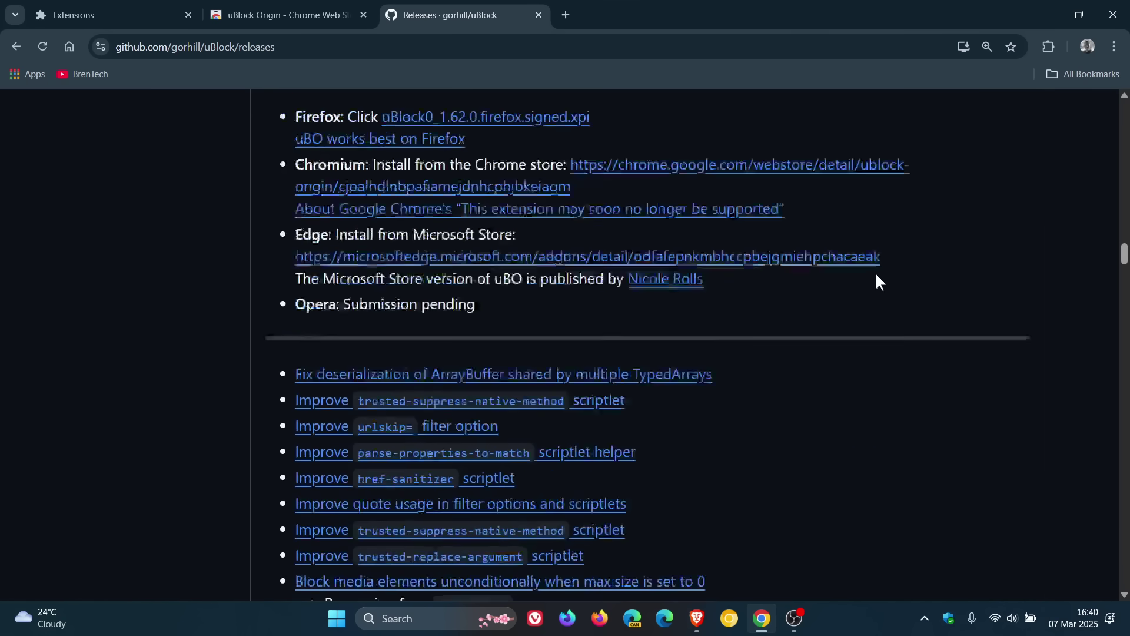
scroll(832, 288, down, 1)
scroll(833, 288, down, 4)
scroll(833, 288, down, 4)
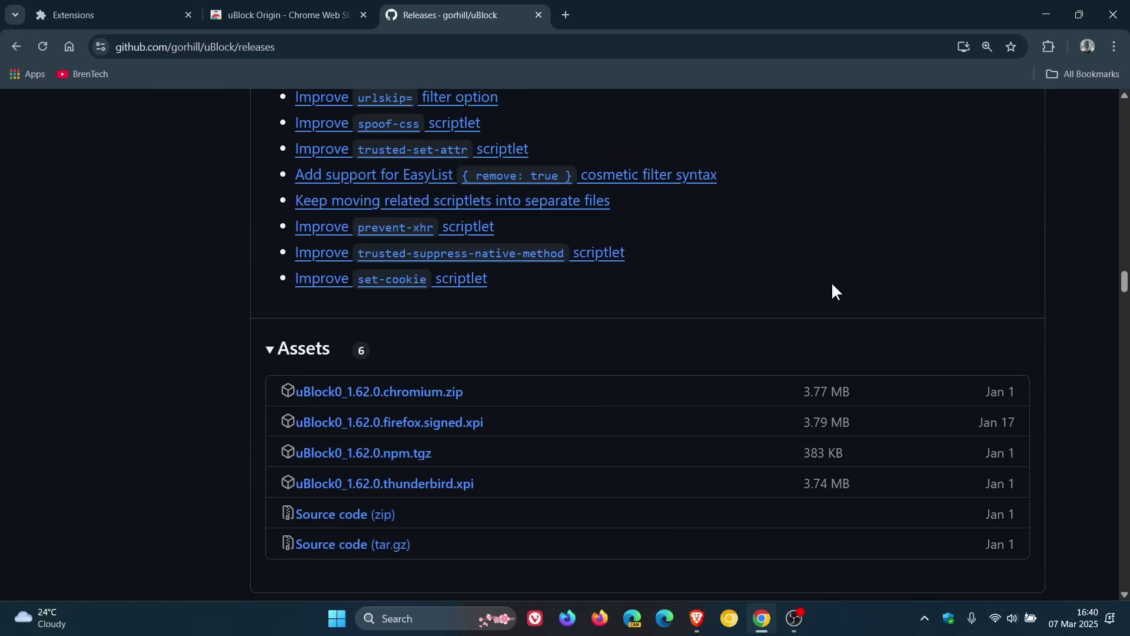
Download uBlock0_1.62.0.chromium.zip to Downloads and confirm the 3.8 MB download finished.
click(424, 393)
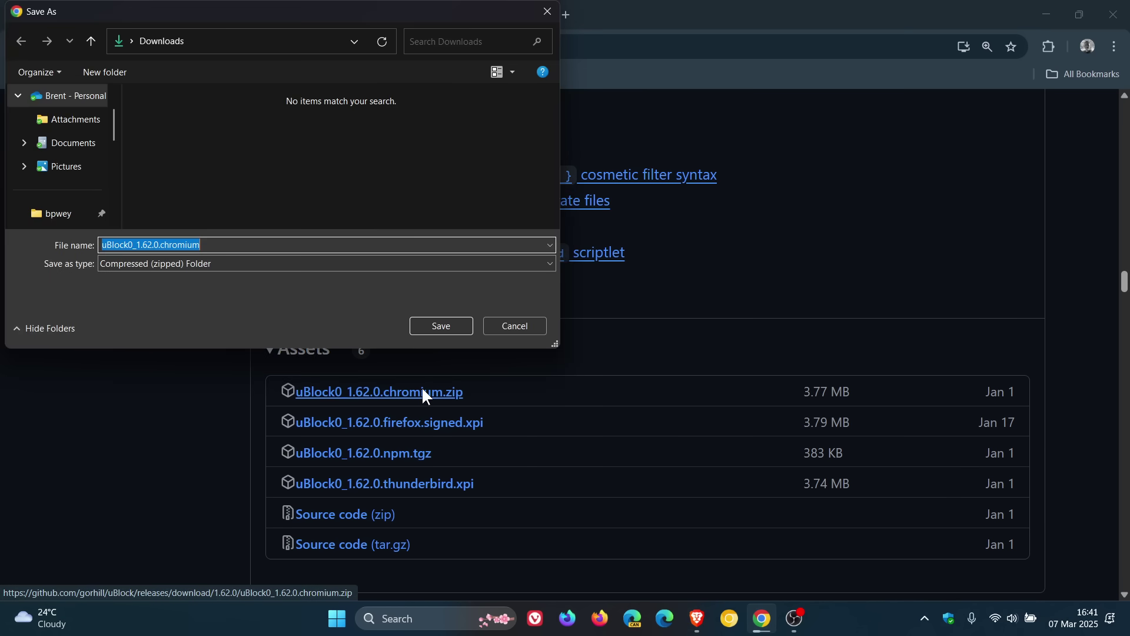
click(442, 329)
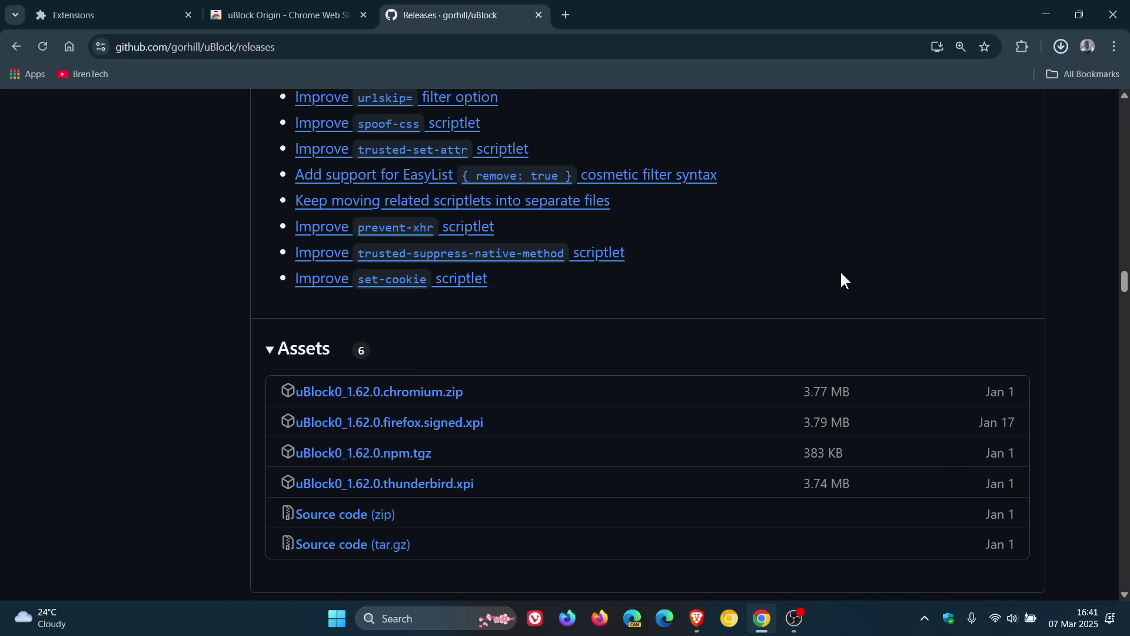
click(1062, 46)
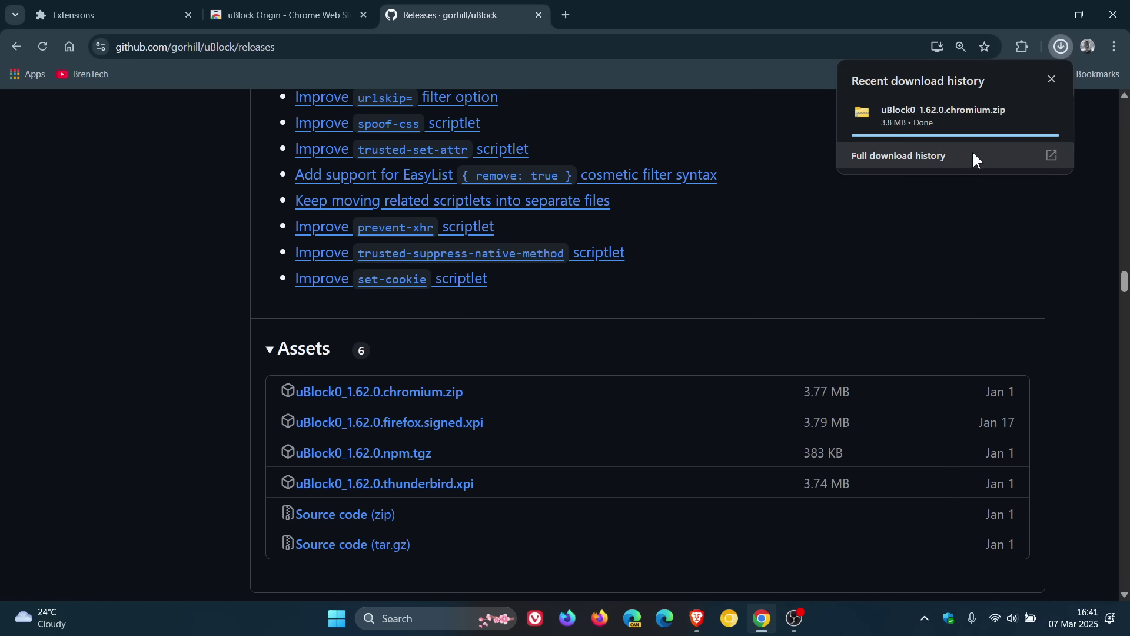
click(1096, 139)
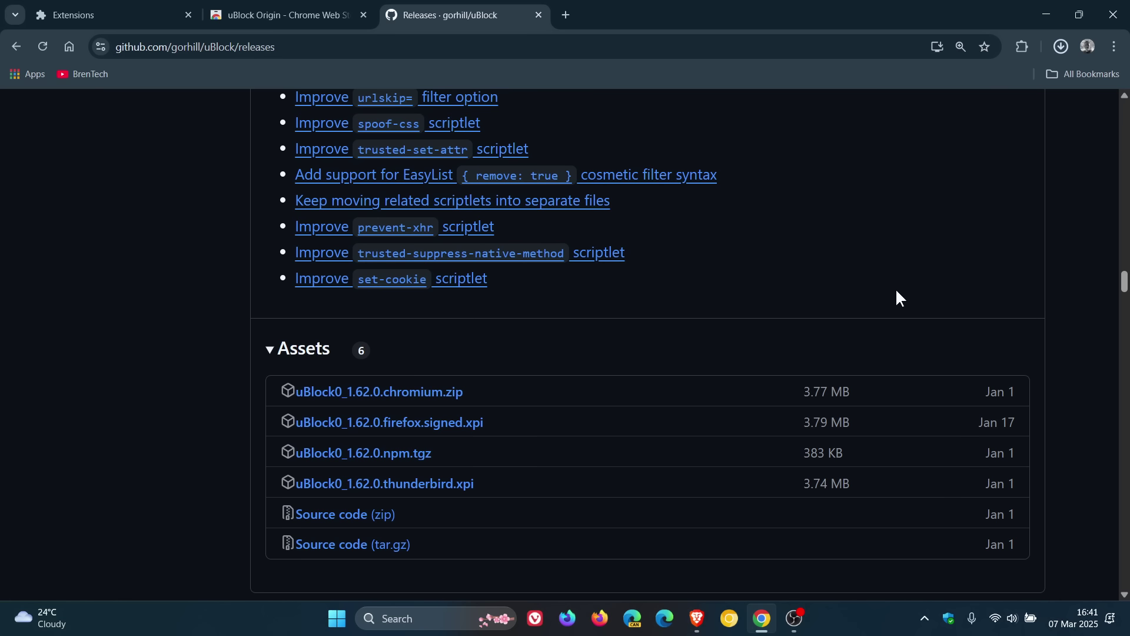
Open Downloads in File Explorer and select the uBlock0_1.62.0.chromium zip.
click(337, 618)
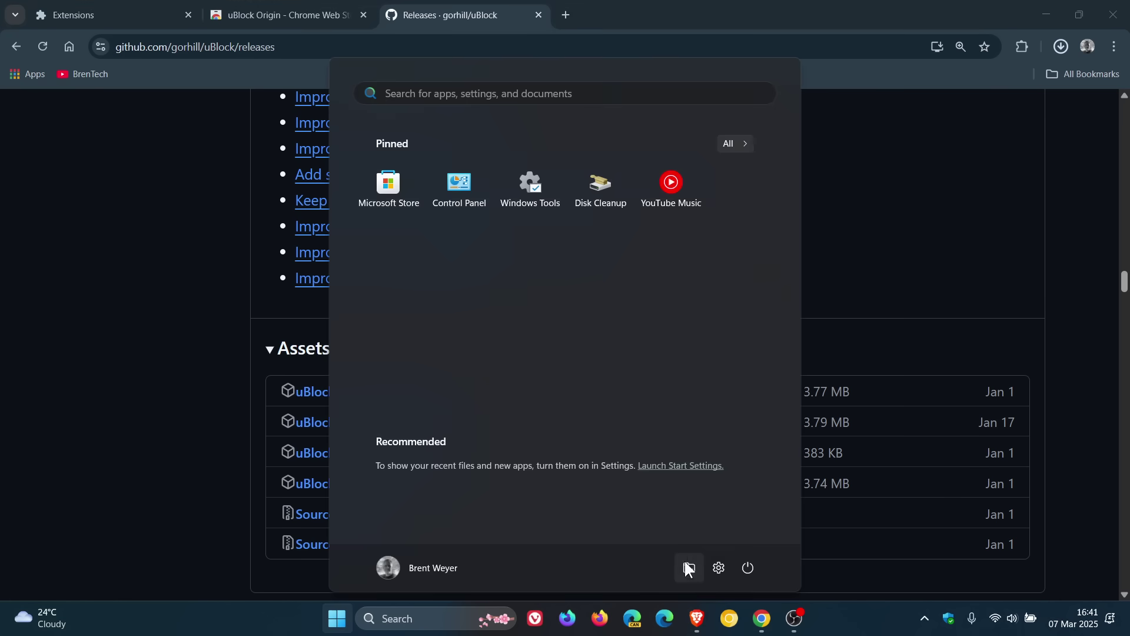
click(169, 566)
key(super+e)
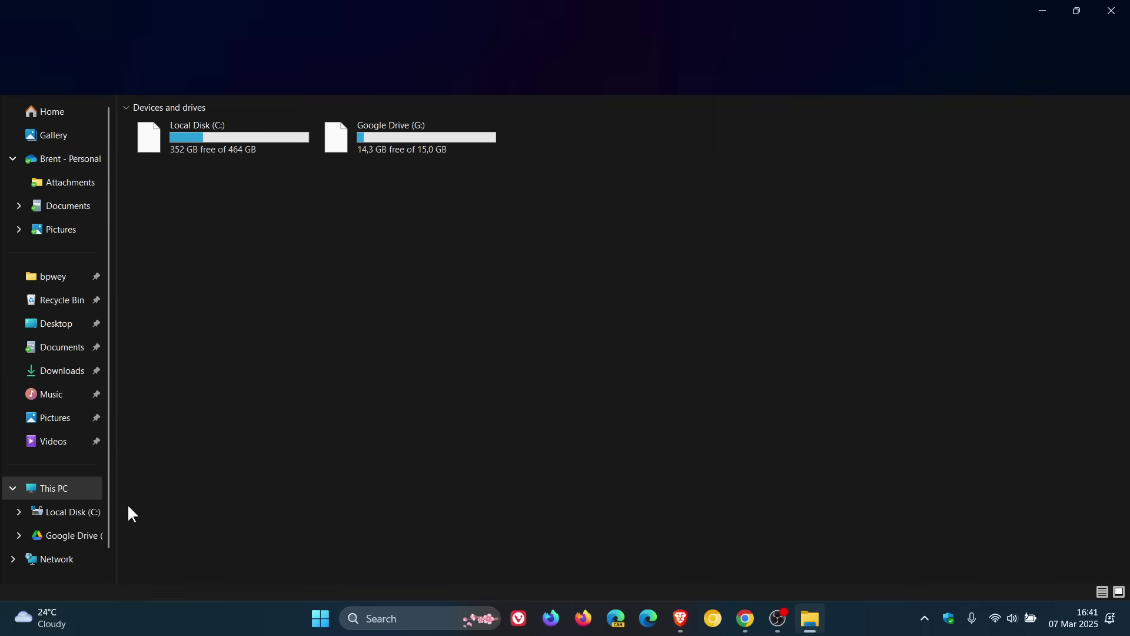
click(75, 383)
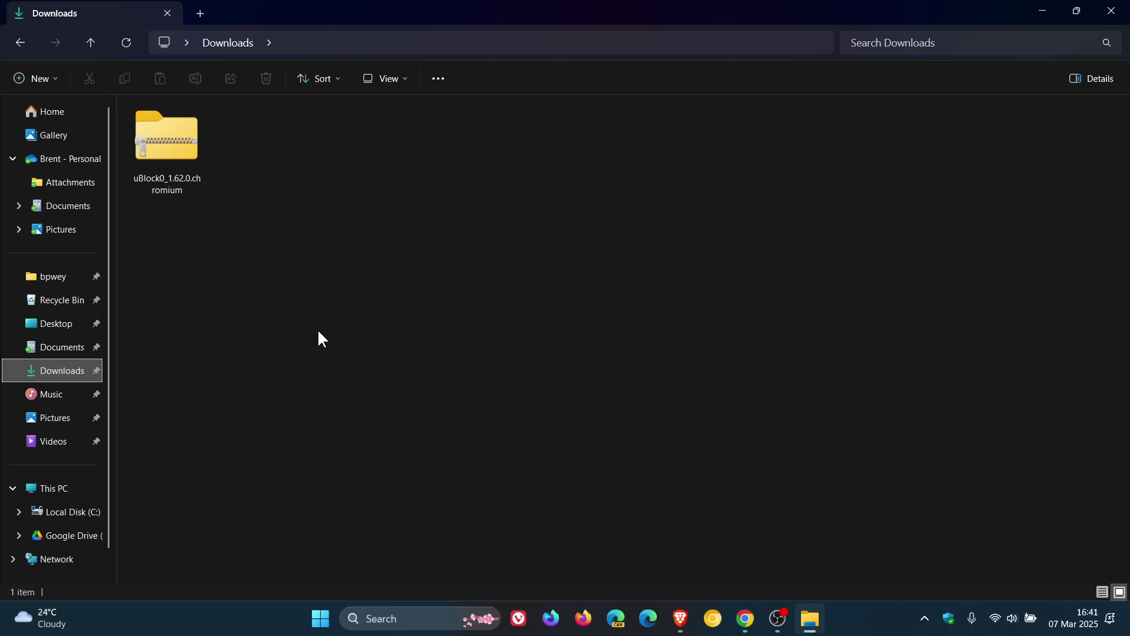
click(167, 147)
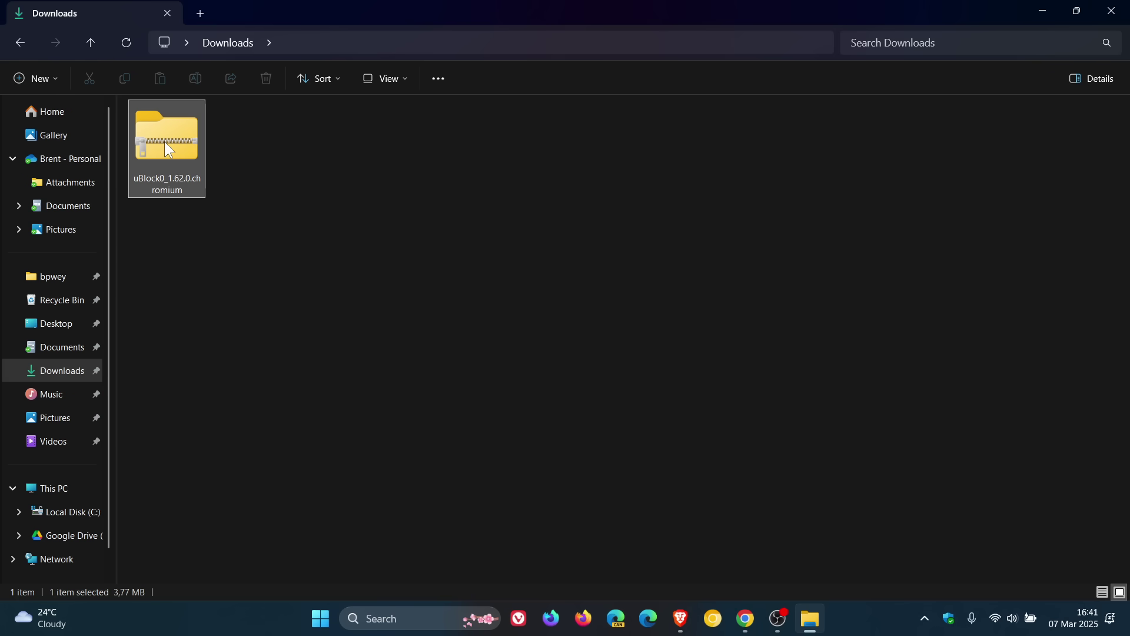
Extract the zip into a uBlock0_1.62.0.chromium folder beside it and inspect its uBlock0.chromium contents.
right_click(169, 150)
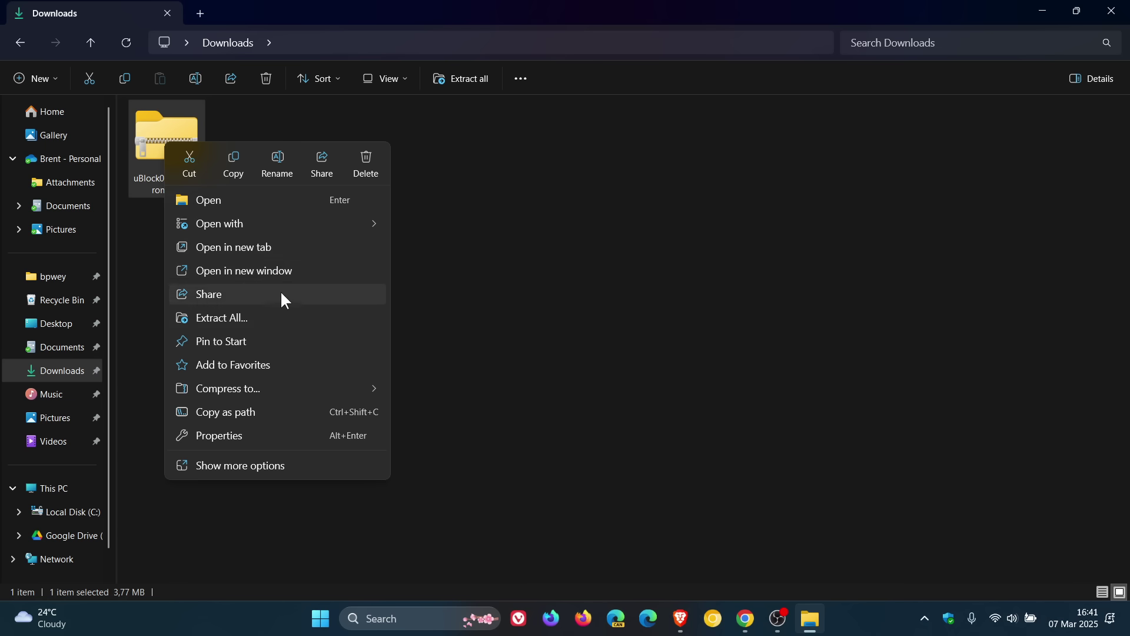
click(290, 321)
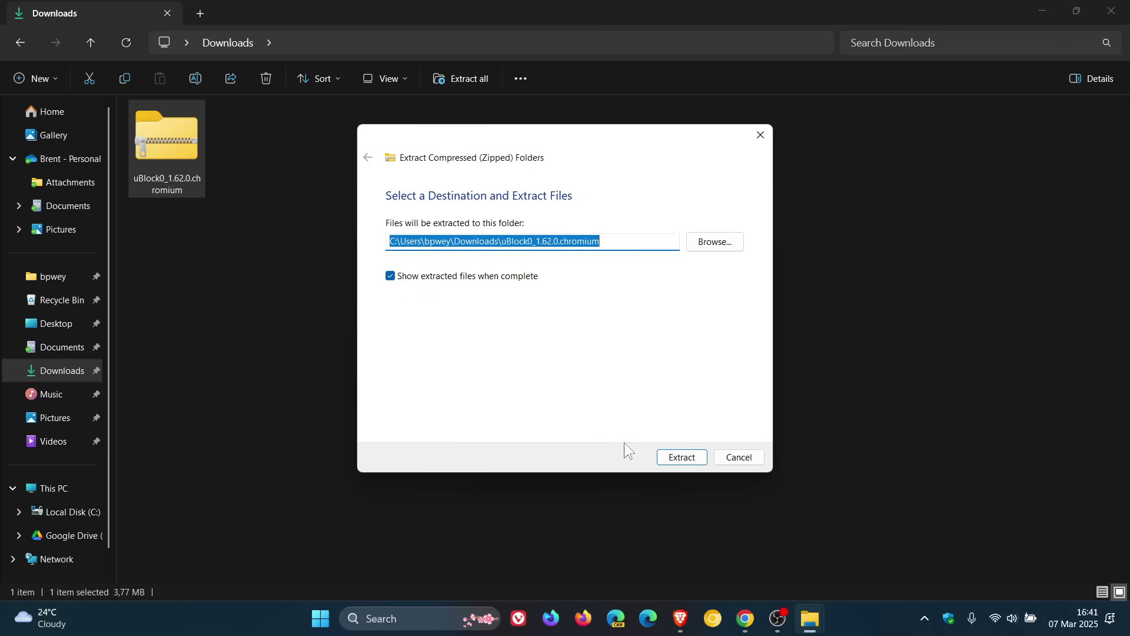
click(682, 457)
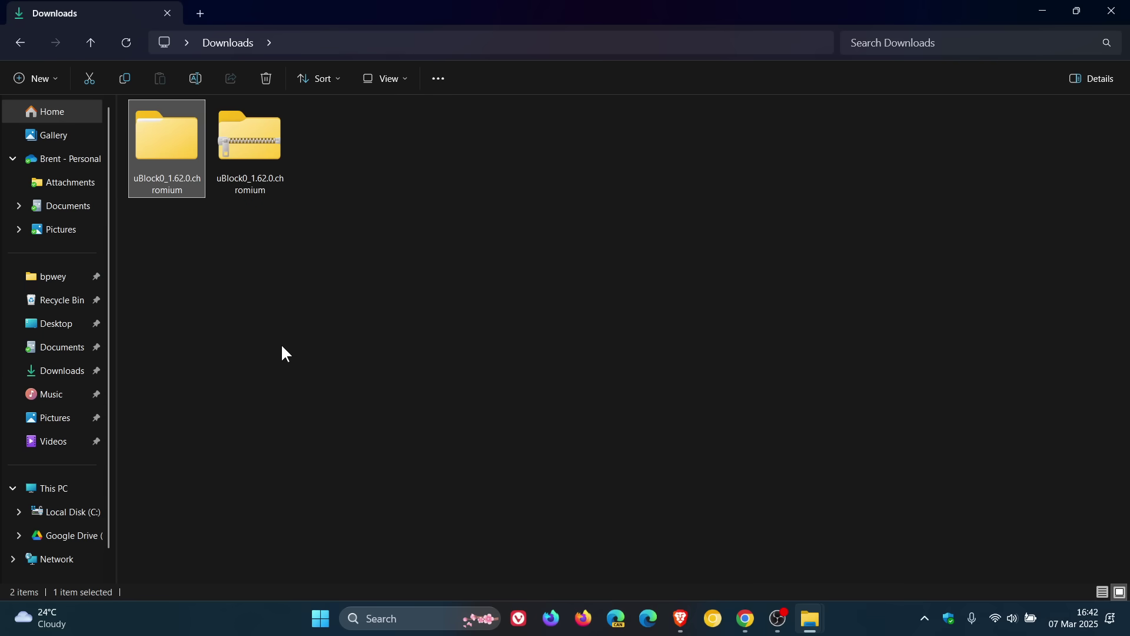
double_click(164, 137)
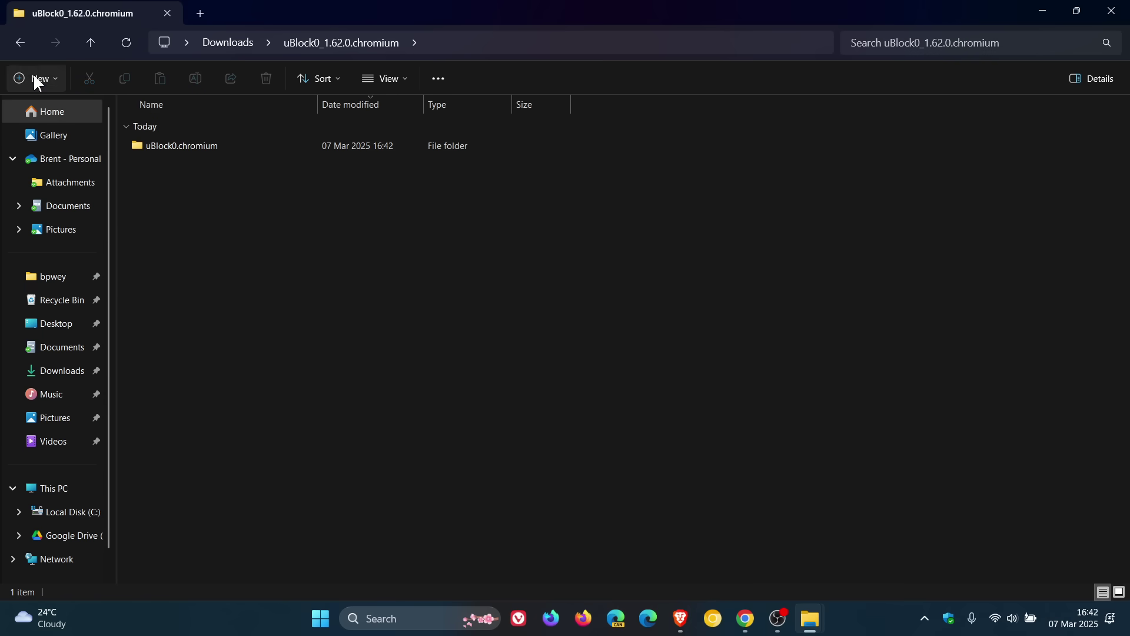
click(22, 40)
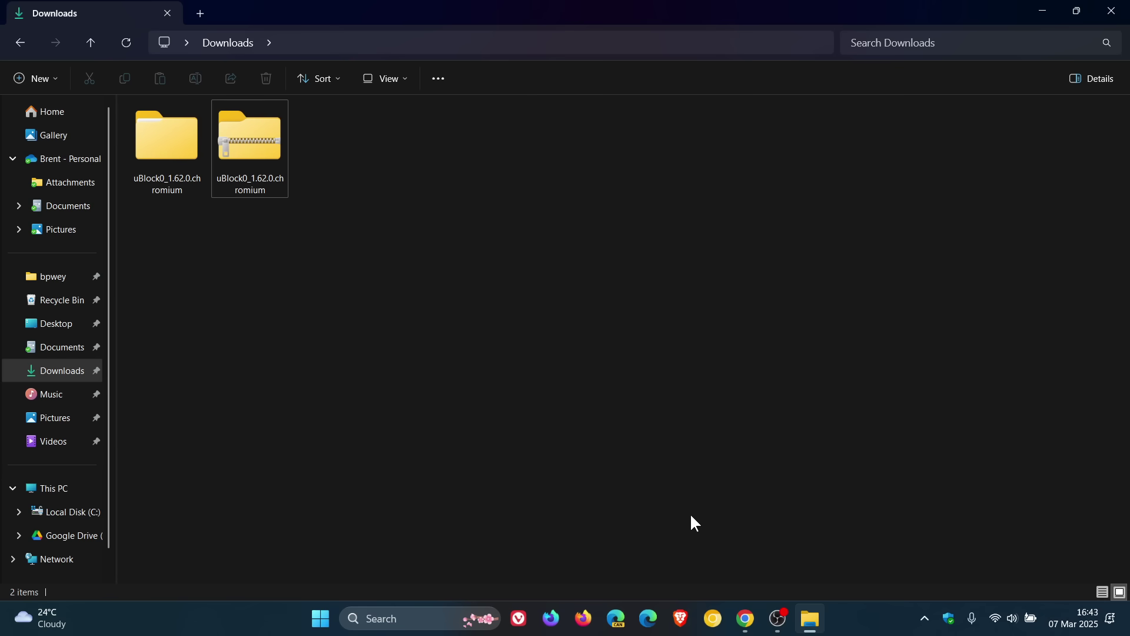
Bring Chrome forward on the Extensions tab and turn on Developer mode.
click(745, 618)
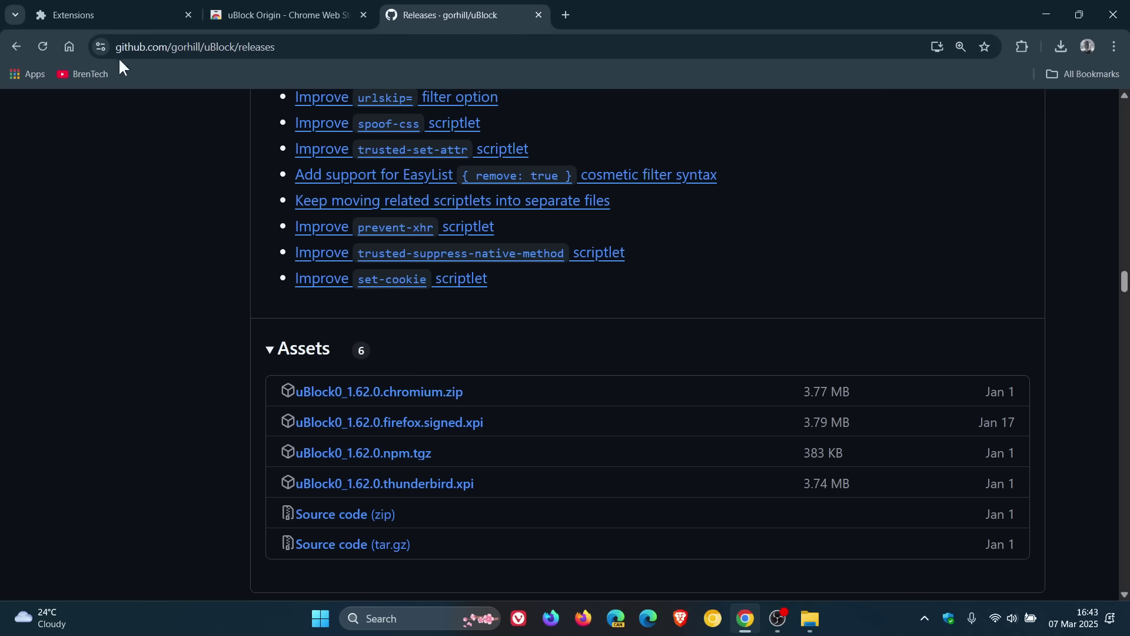
click(111, 15)
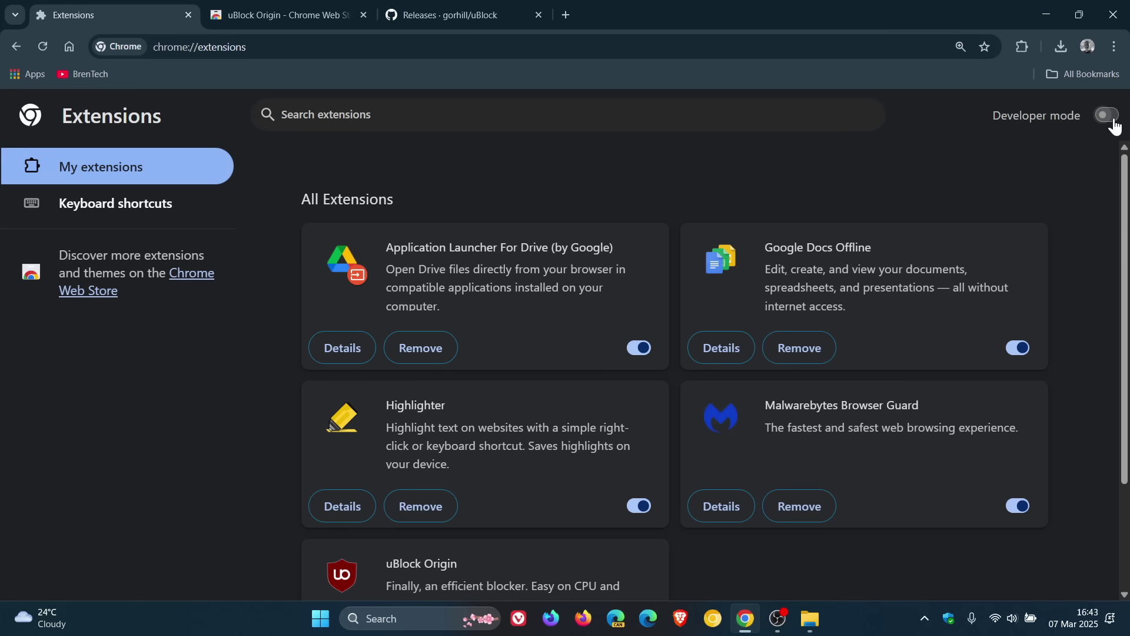
click(1110, 117)
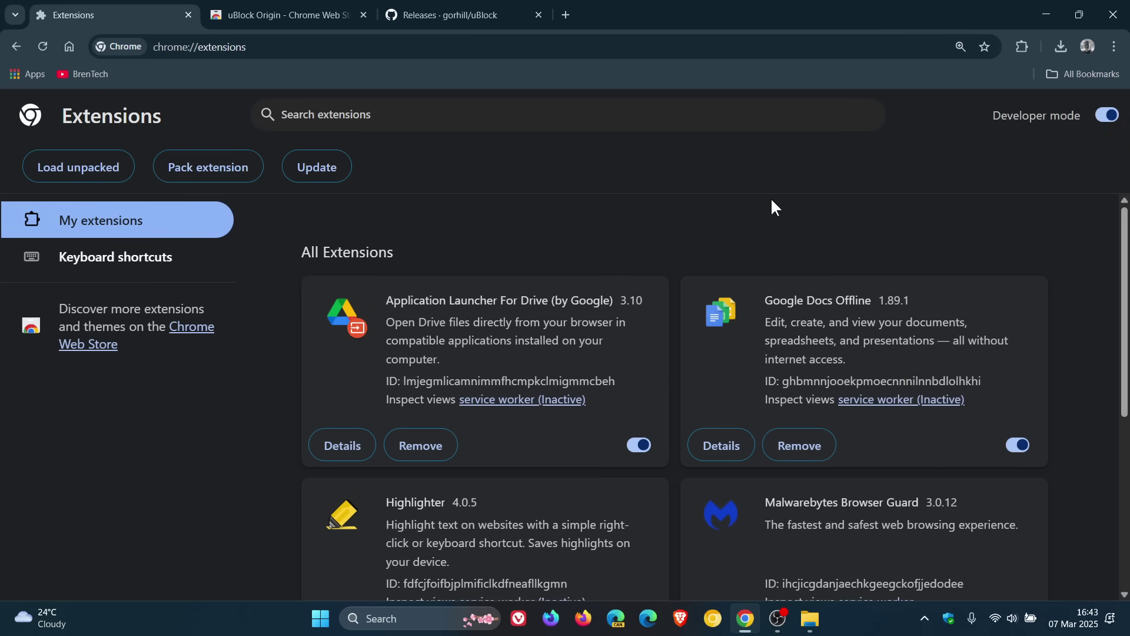
Try loading the outer uBlock0_1.62.0.chromium folder unpacked, then dismiss the missing-manifest error.
click(96, 175)
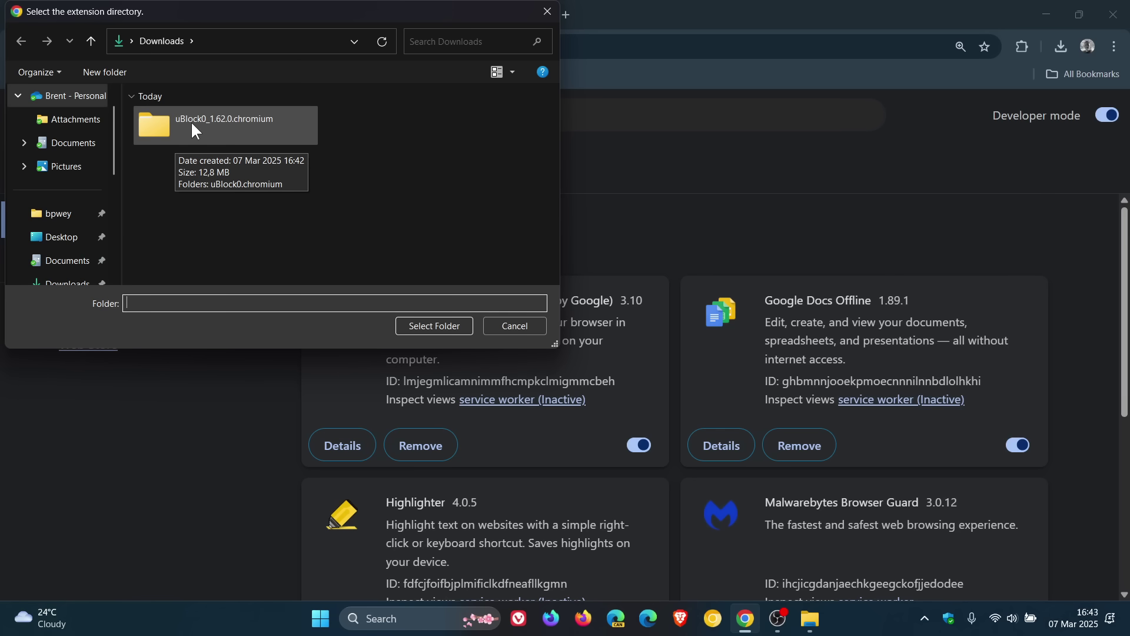
click(192, 125)
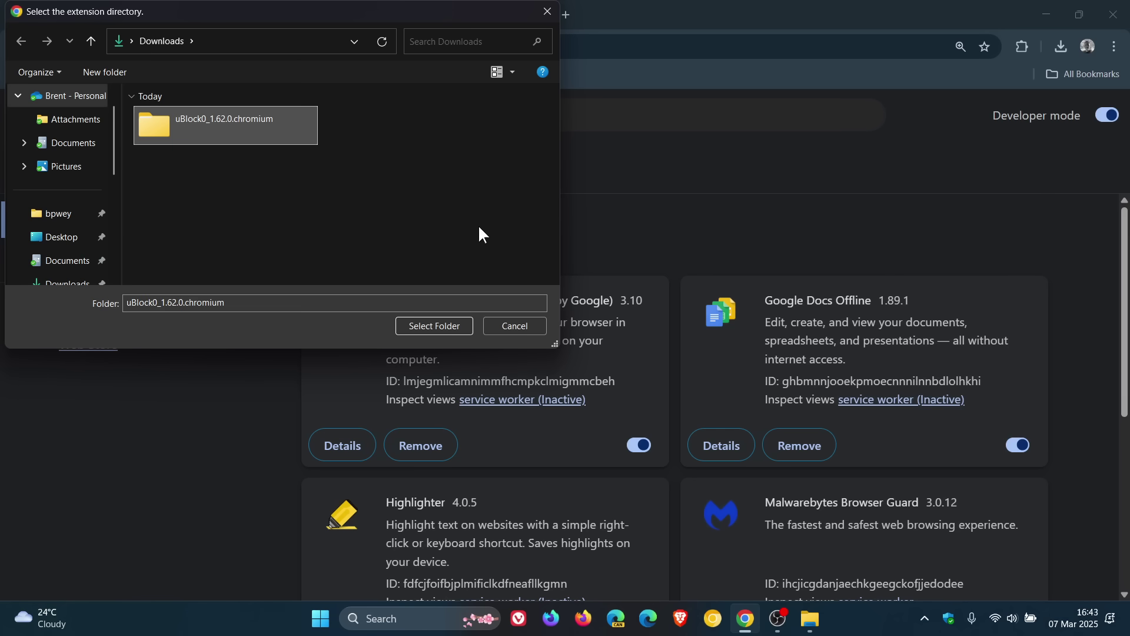
click(447, 324)
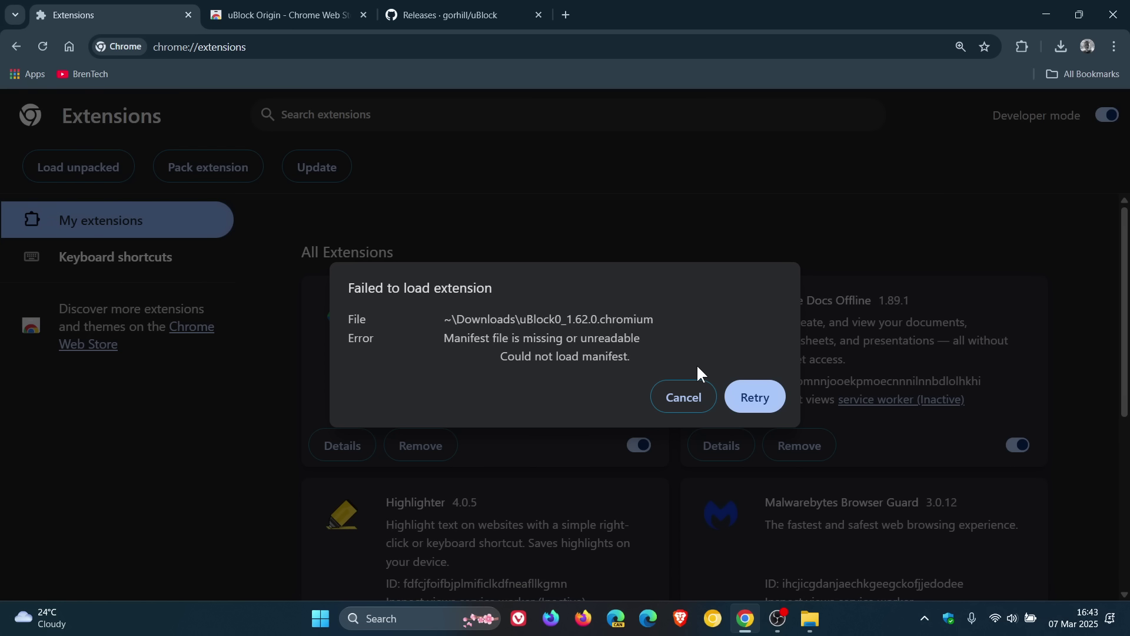
click(754, 403)
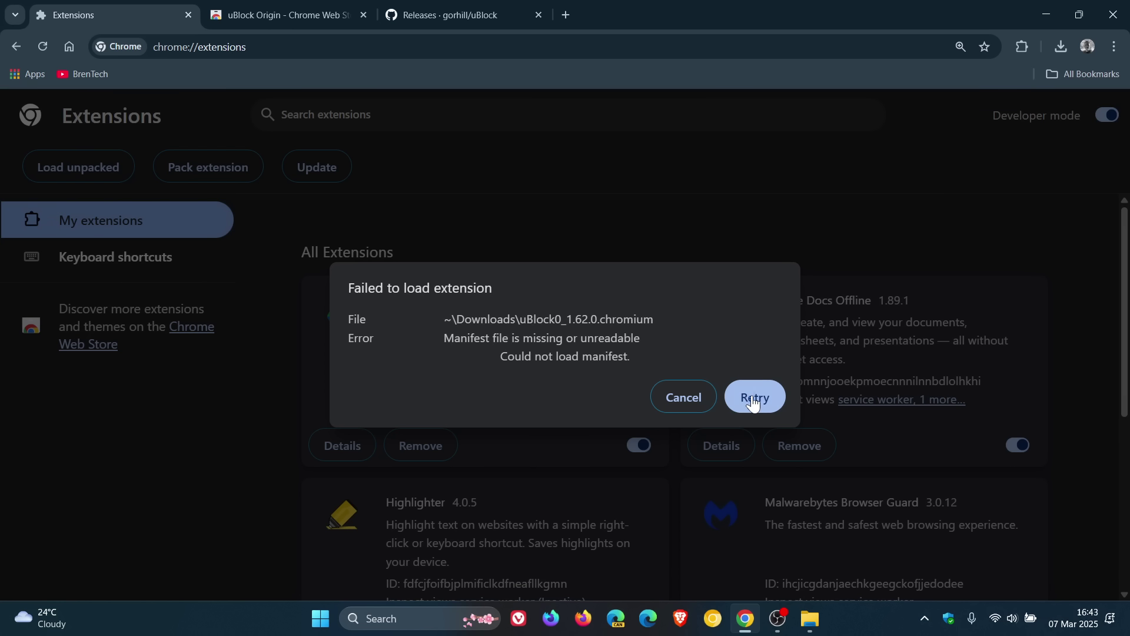
click(695, 401)
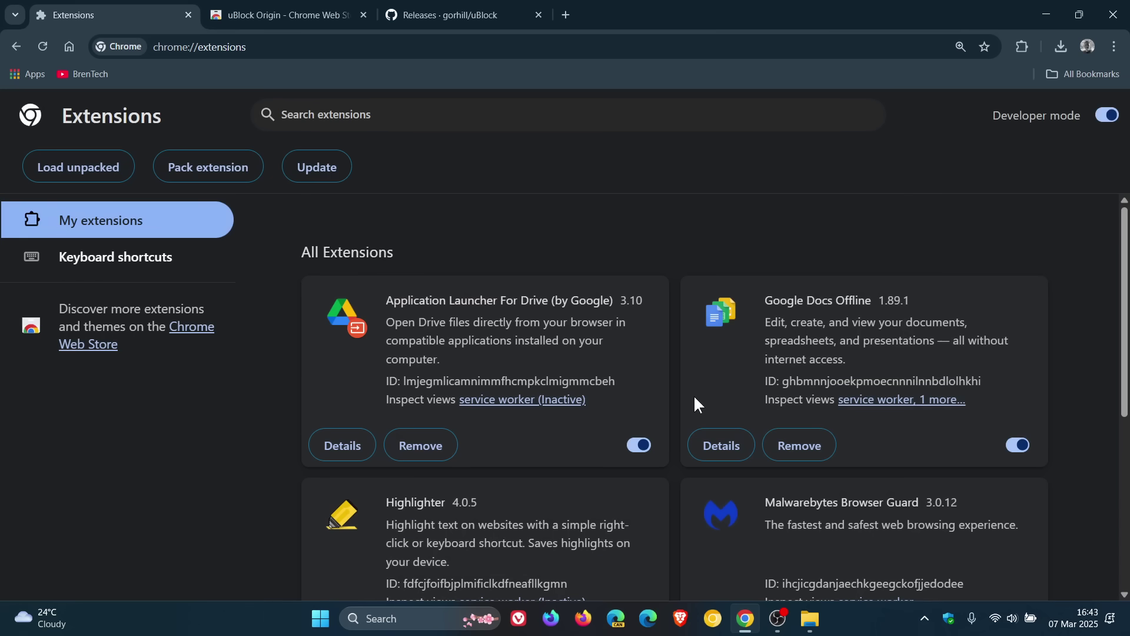
Load the inner uBlock0.chromium folder as an unpacked extension.
click(93, 176)
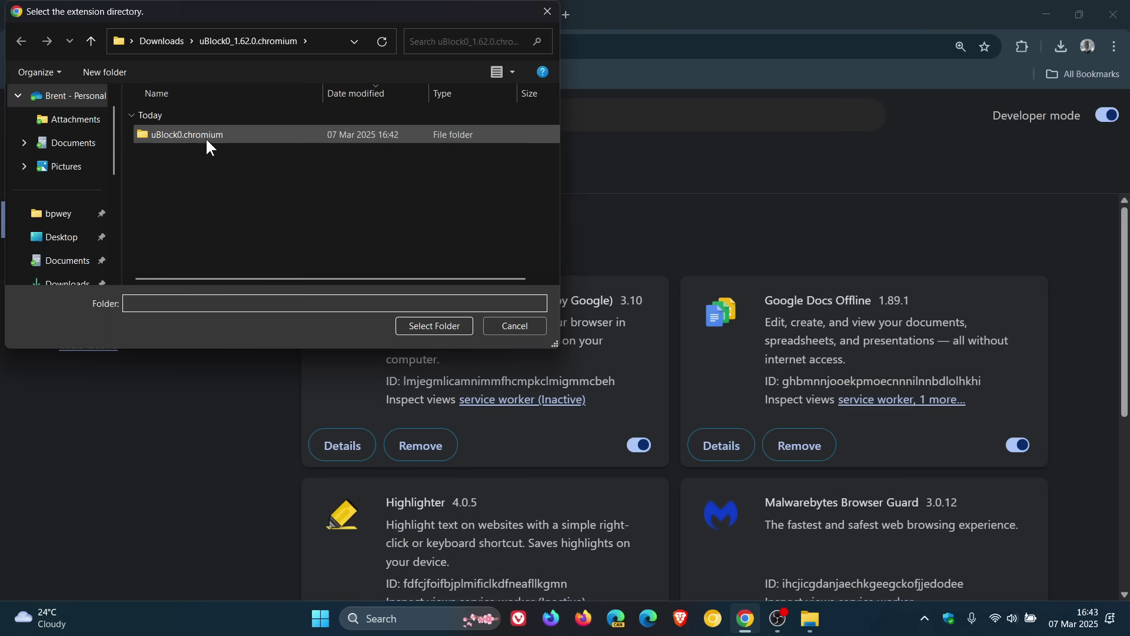
click(202, 133)
click(439, 323)
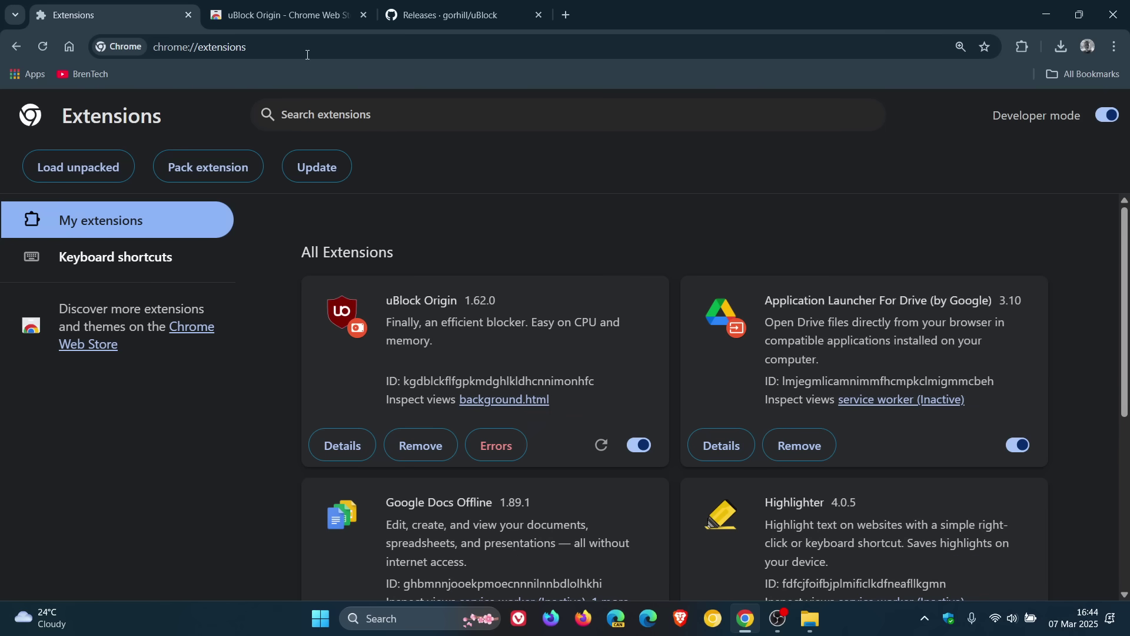
Clear all recorded errors on uBlock Origin's Errors page and return to the extensions list.
click(299, 17)
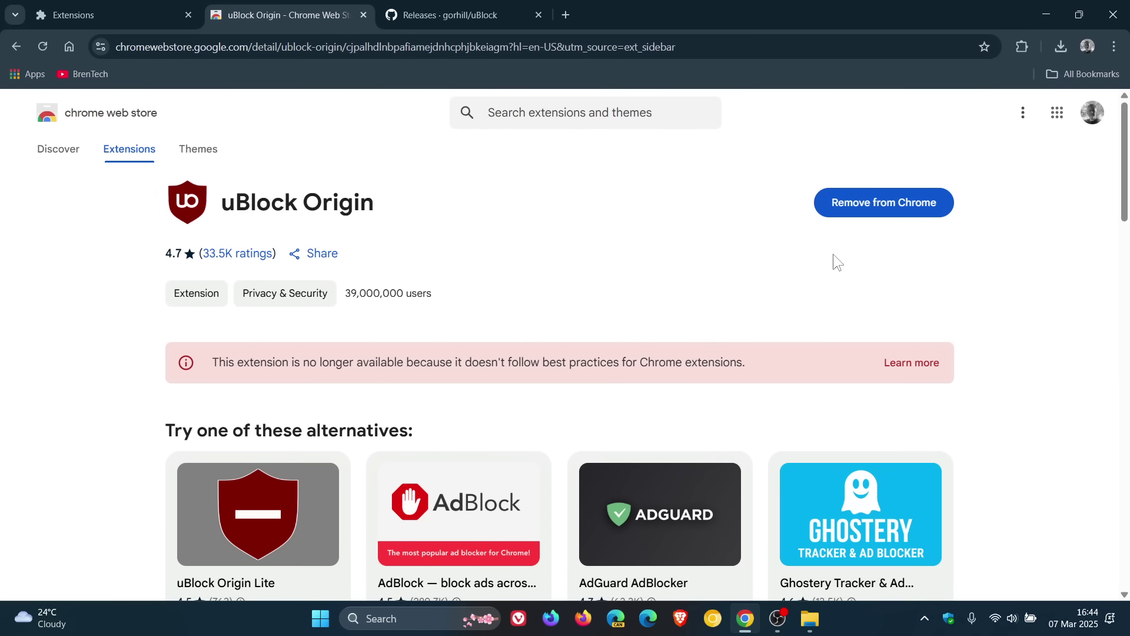
click(85, 11)
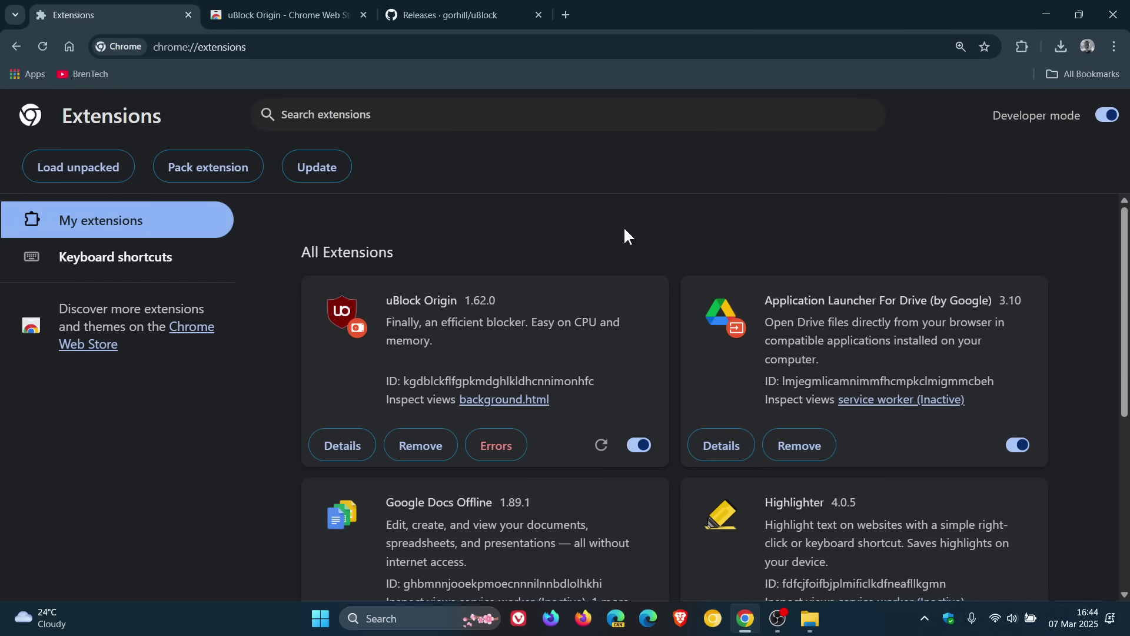
click(498, 447)
click(955, 221)
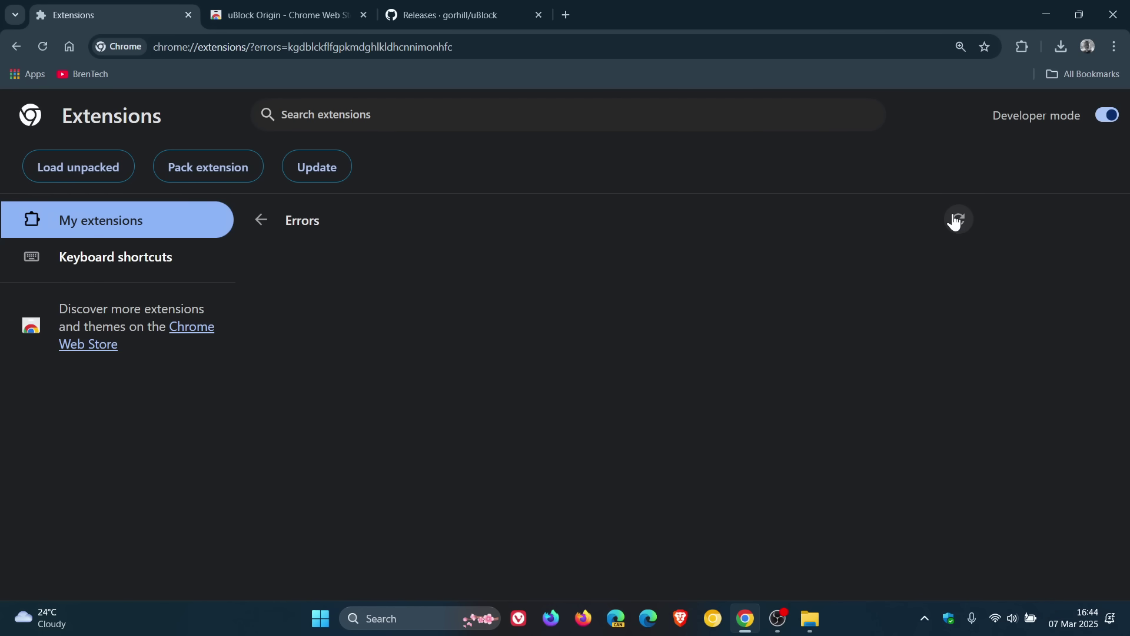
click(264, 232)
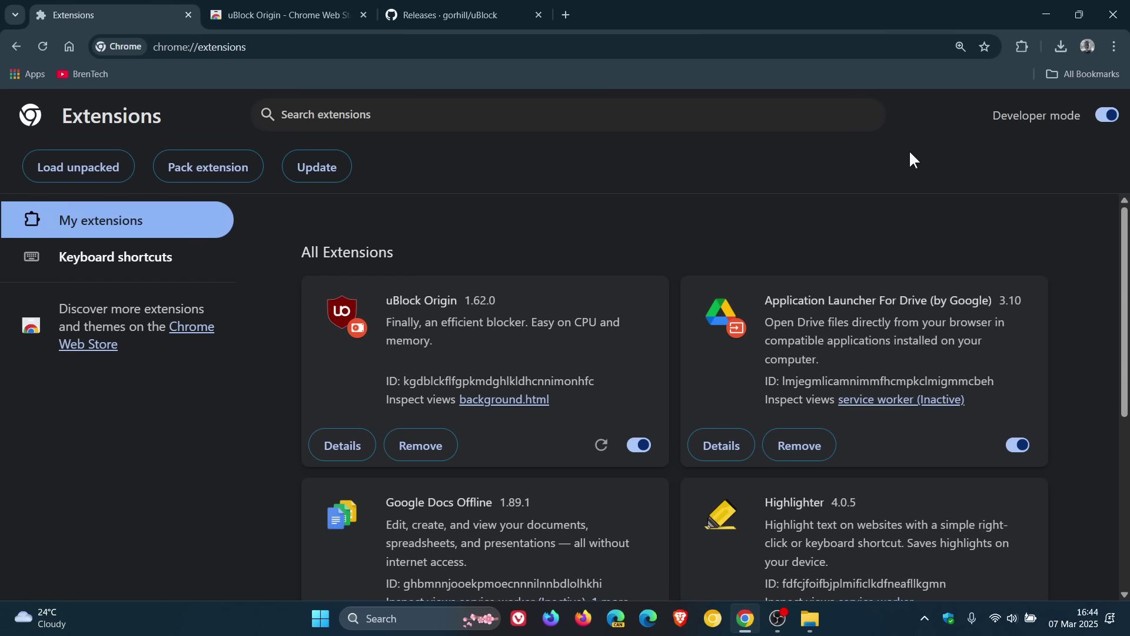
click(1022, 53)
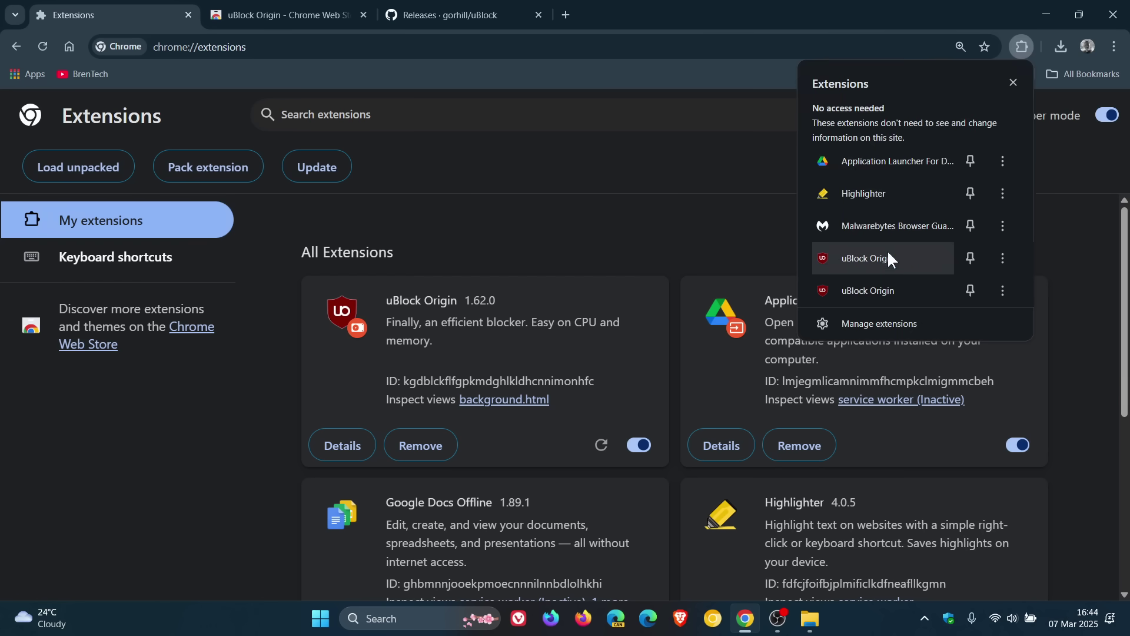
click(1067, 312)
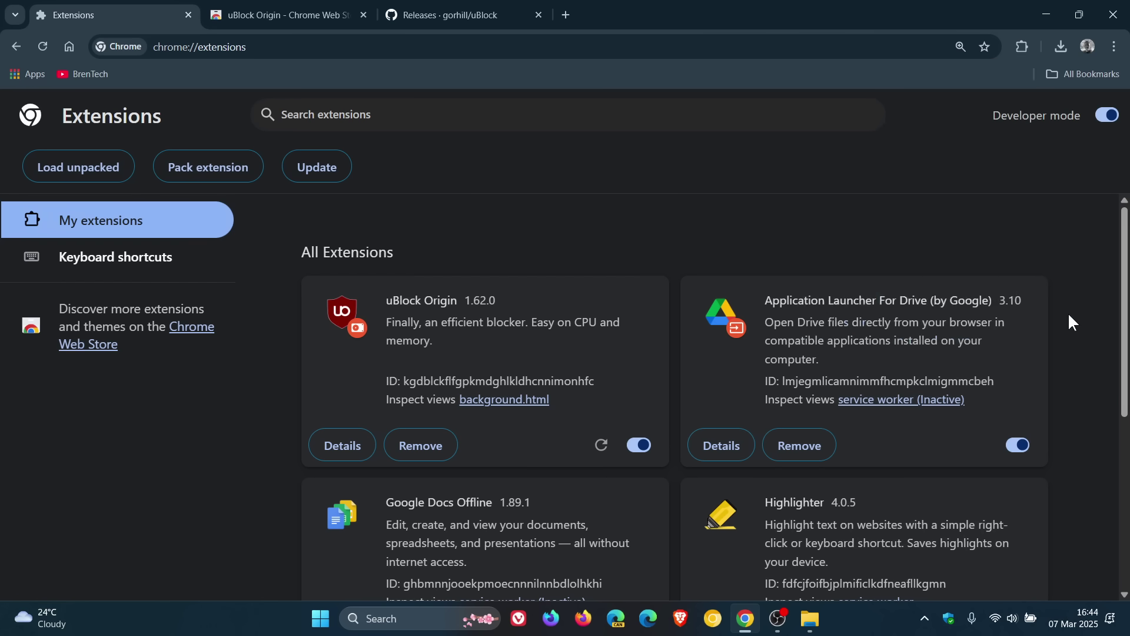
scroll(1072, 315, down, 4)
scroll(1076, 319, up, 1)
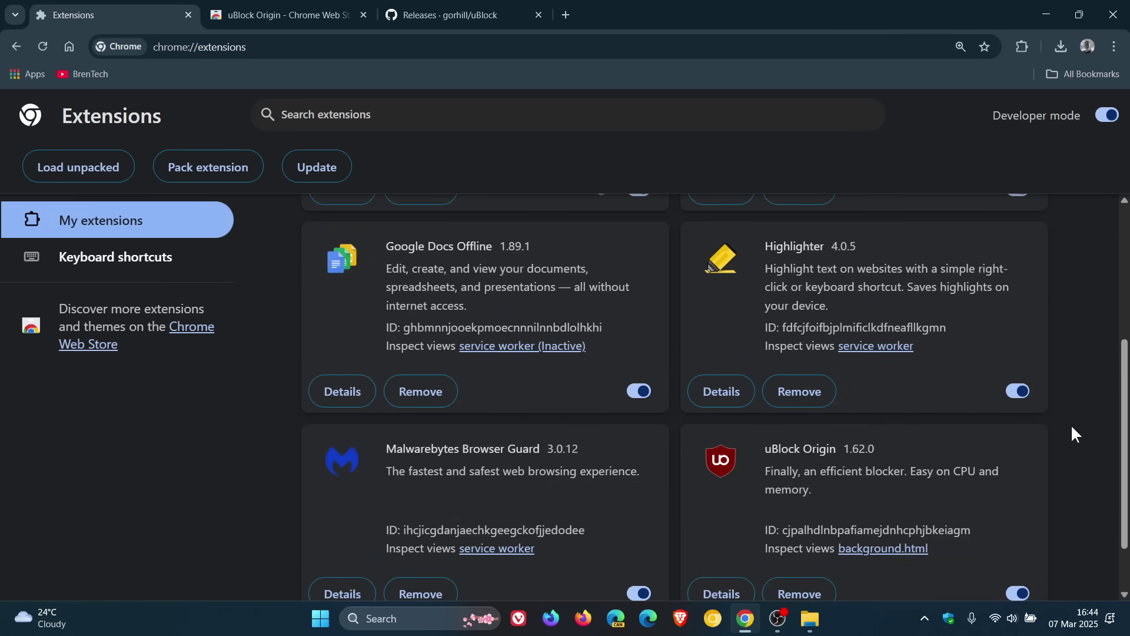
scroll(1072, 433, up, 3)
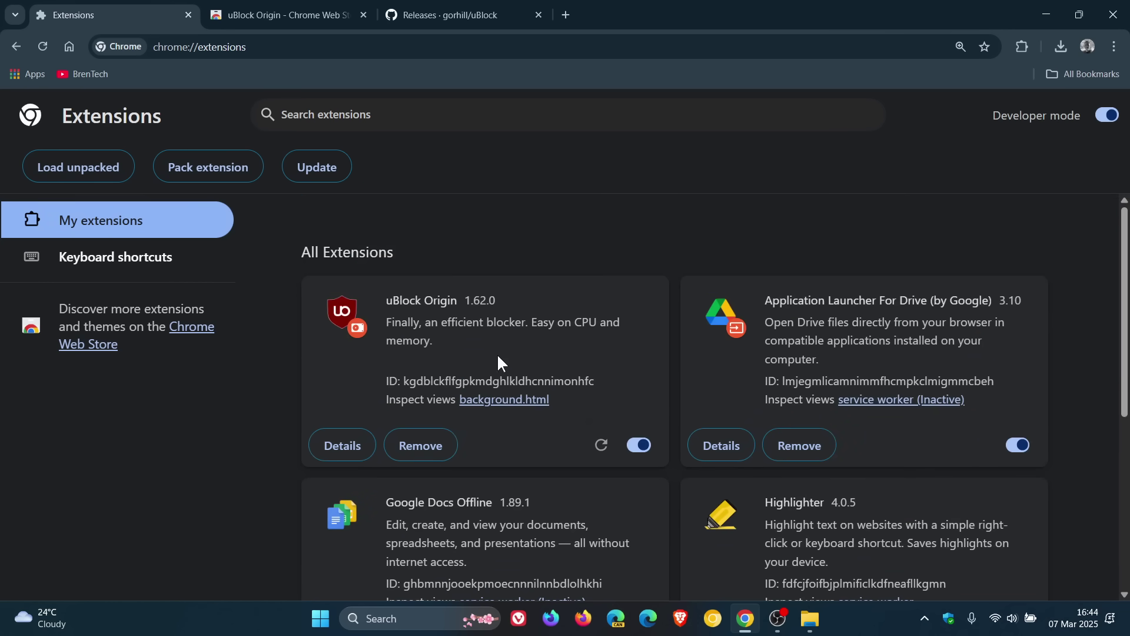
scroll(618, 383, down, 5)
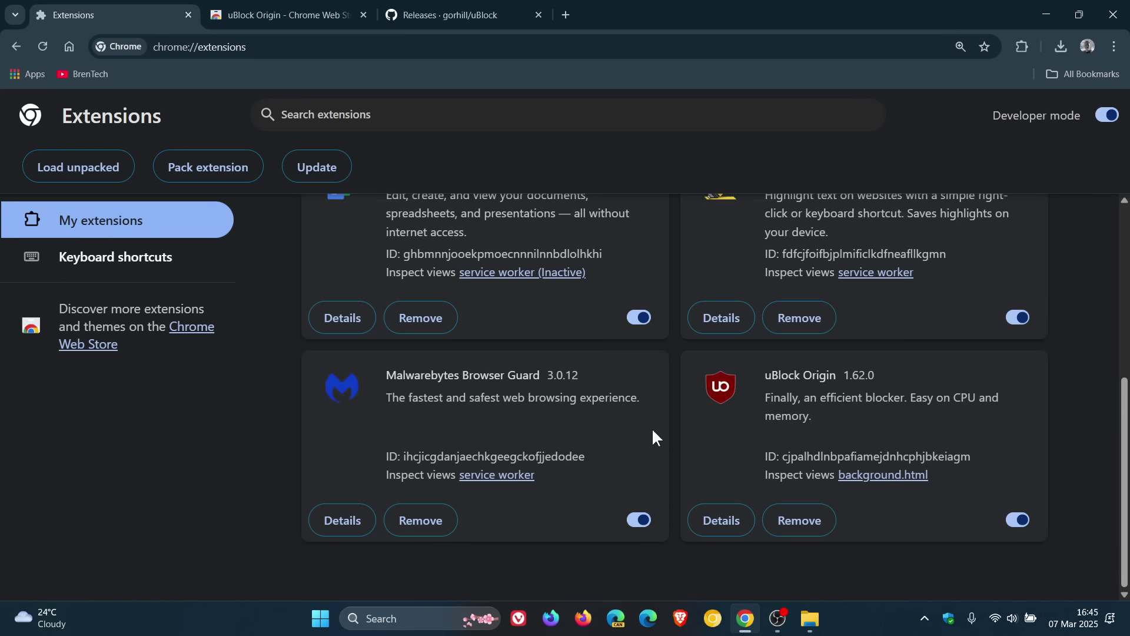
scroll(589, 415, up, 5)
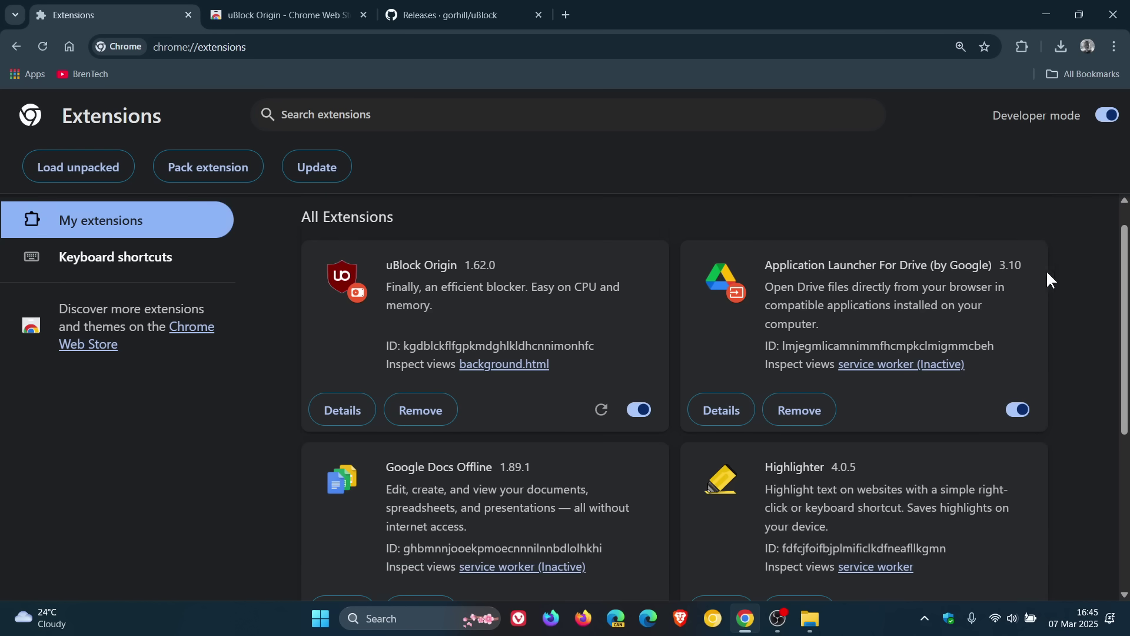
click(1026, 46)
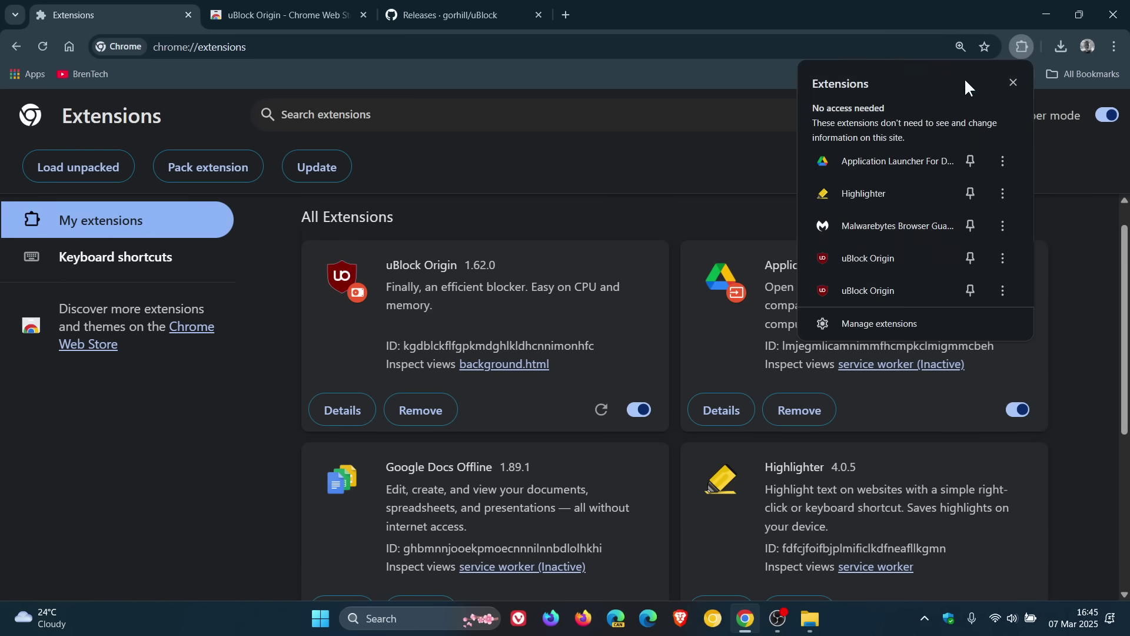
click(885, 252)
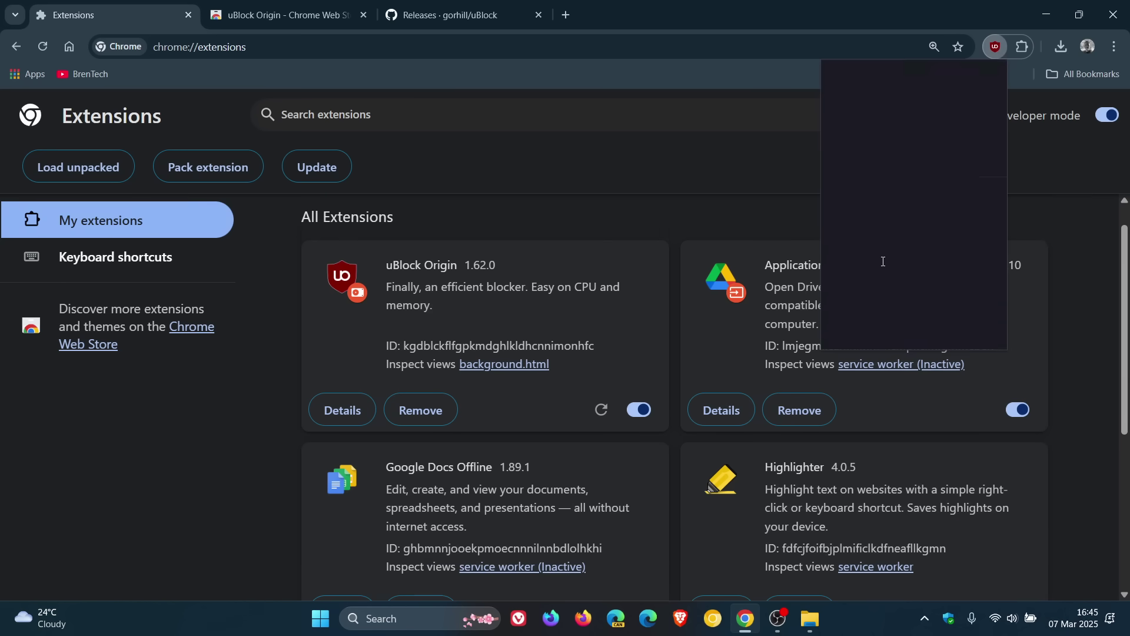
click(1047, 182)
click(1026, 46)
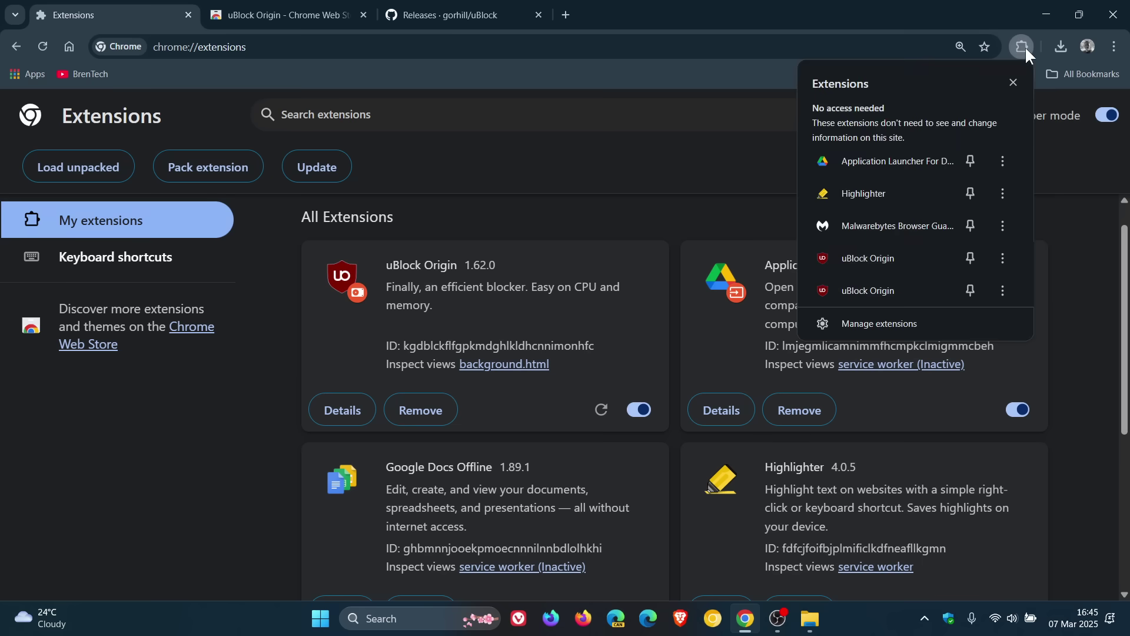
click(872, 289)
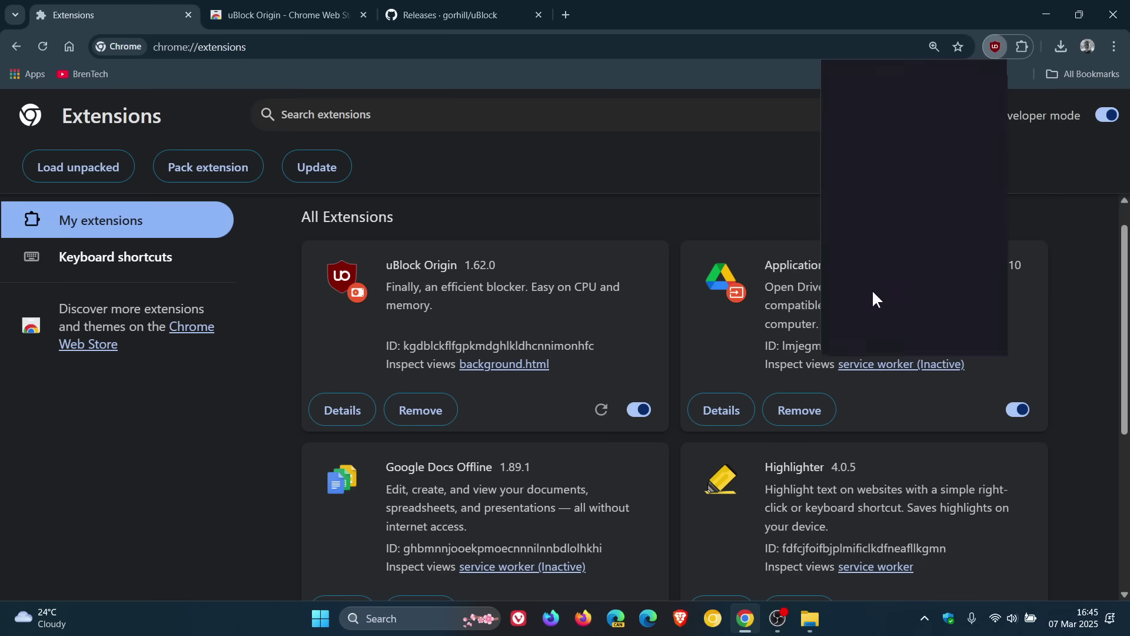
click(1040, 179)
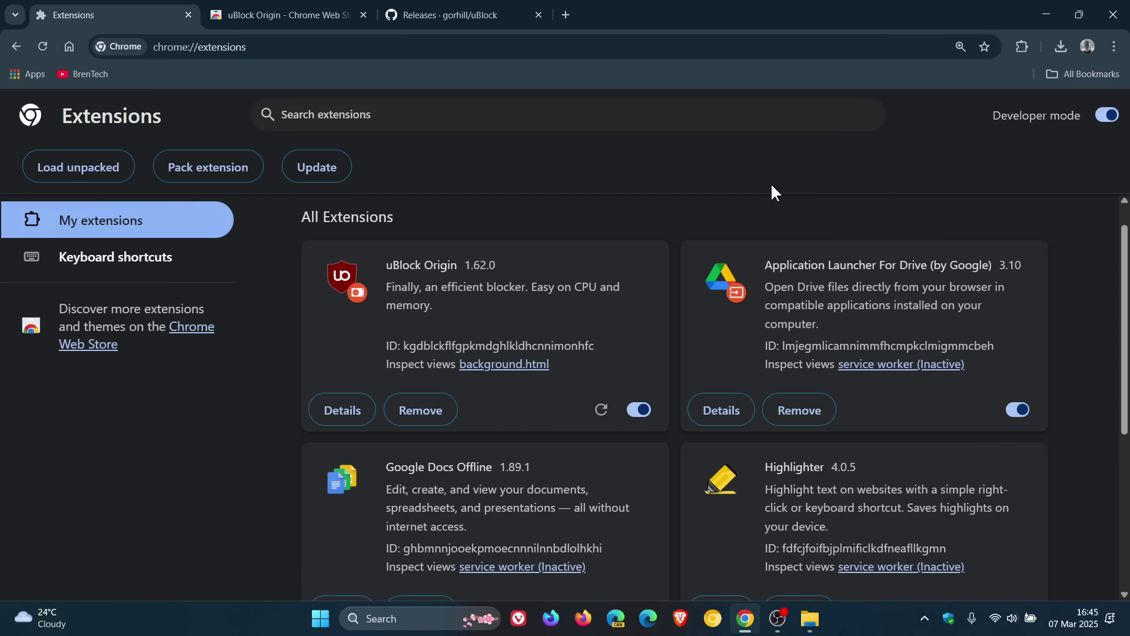
Use the toolbar Home button to replace the Extensions page with Google's new tab page.
click(67, 51)
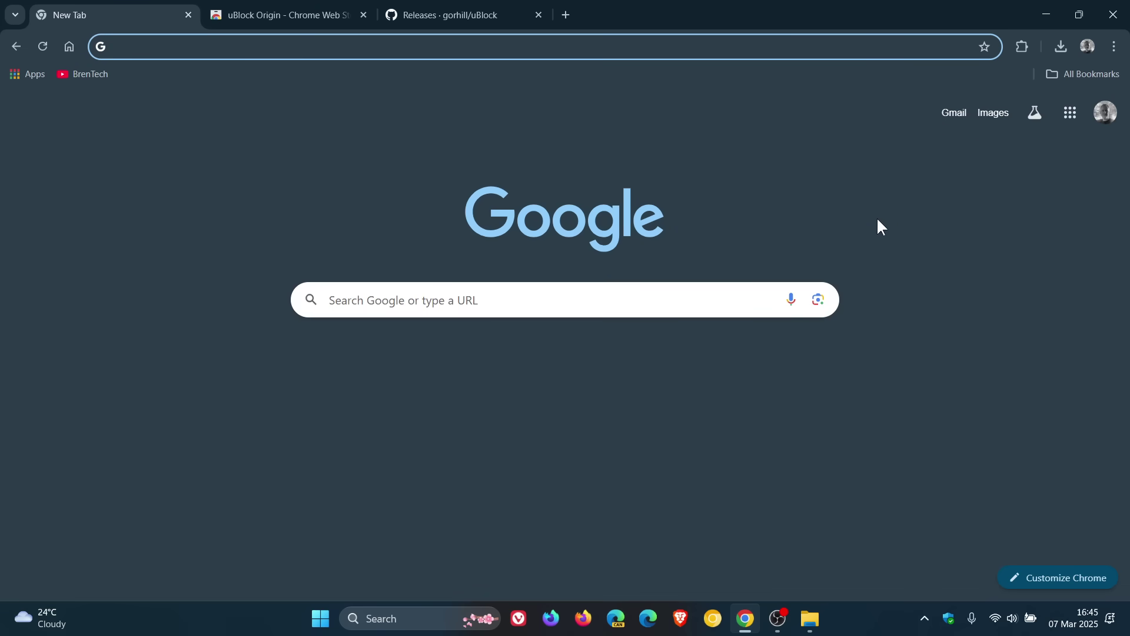